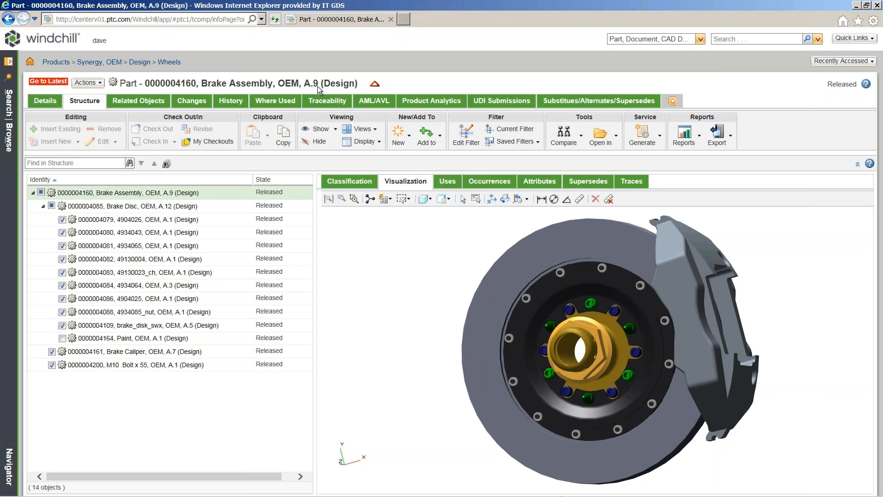
From the part's Changes list, open problem report 00021, 'Brake Pads are Overheating'.
click(190, 101)
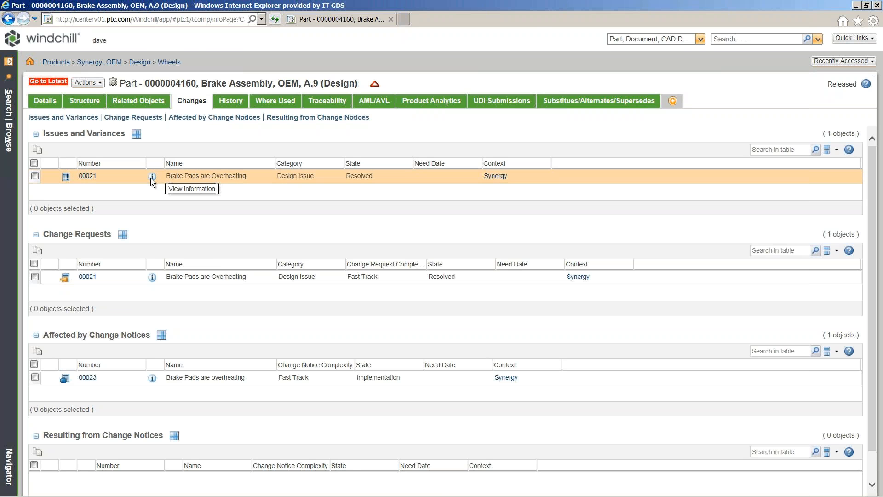
click(152, 177)
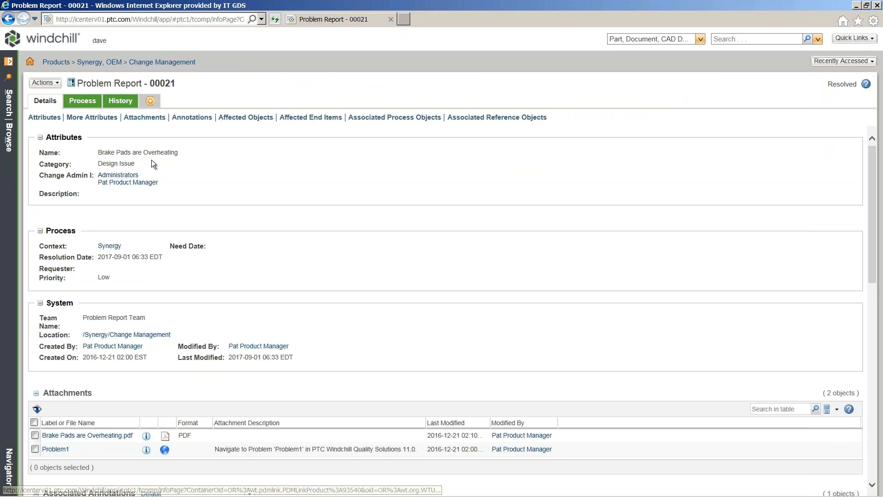
Open the problem report's 'Displaying Overheating Area' attachment in Creo View.
click(149, 117)
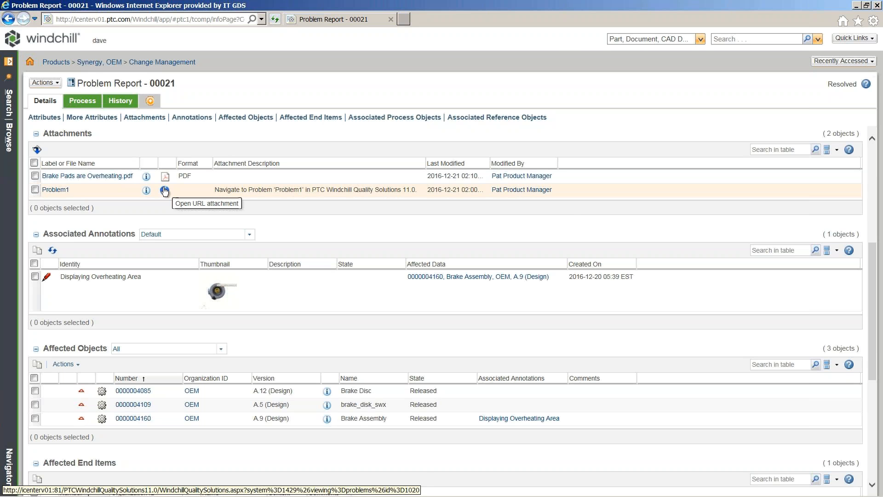
right_click(338, 298)
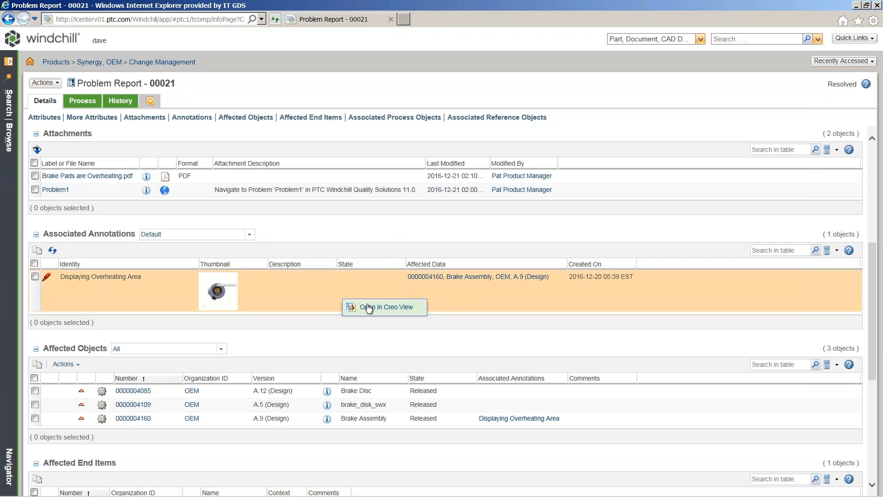
click(368, 308)
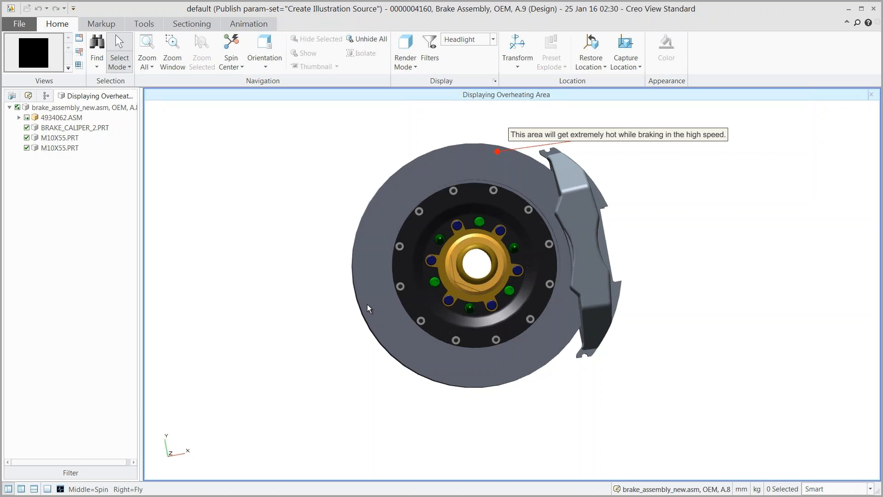
Close Creo View after reviewing the overheating-area markup on the brake assembly.
click(873, 9)
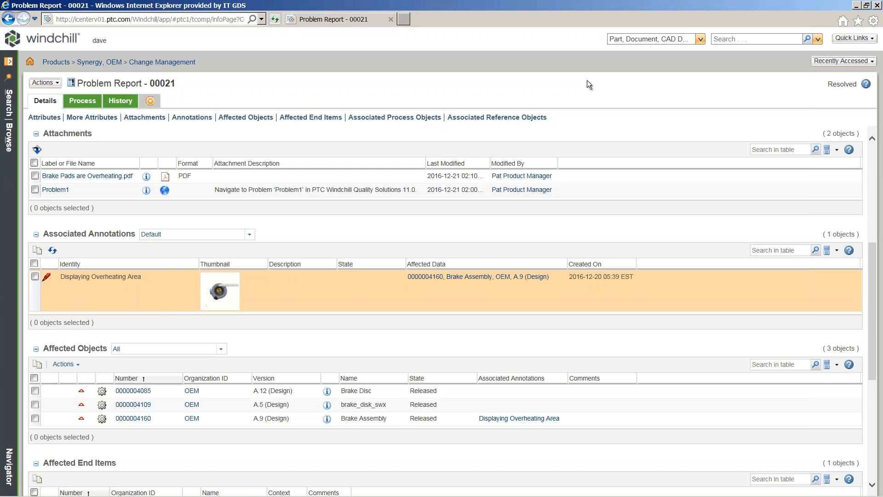
Open change request 00021 from the problem report's Associated Process Objects list.
click(302, 119)
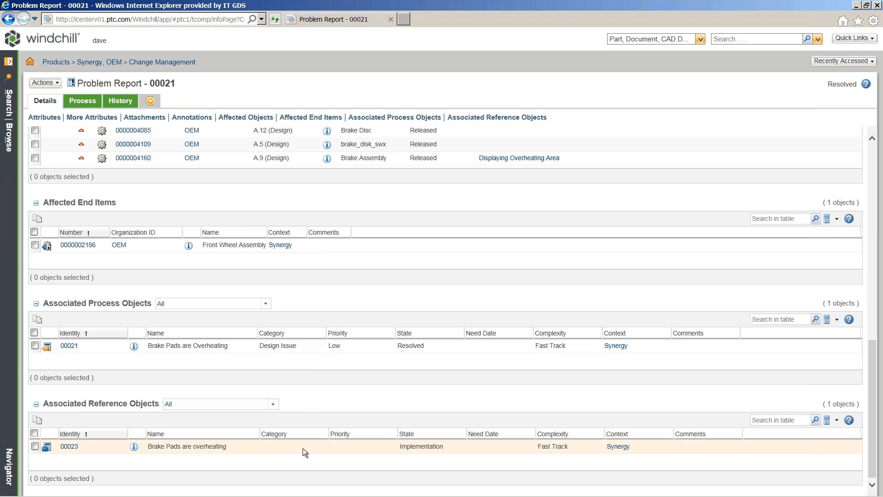
click(134, 348)
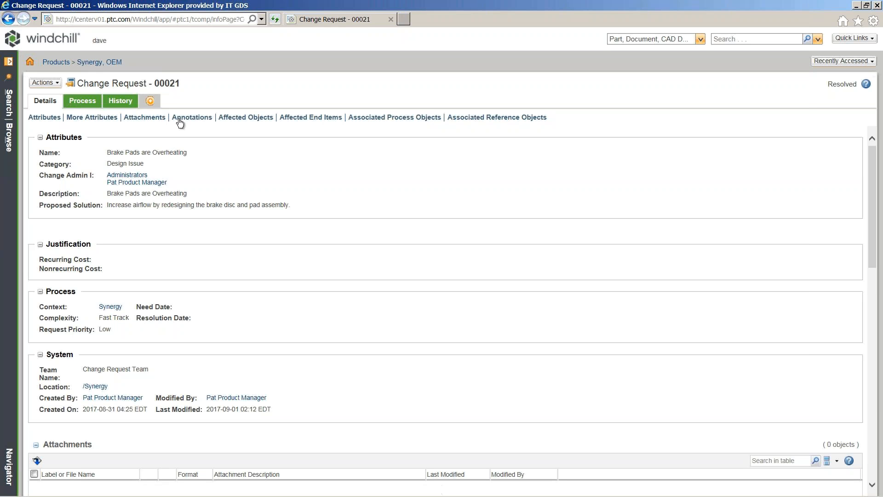
Launch the 'Redesign Brake Disc to reduce heat generation.' annotation in Creo View.
click(191, 117)
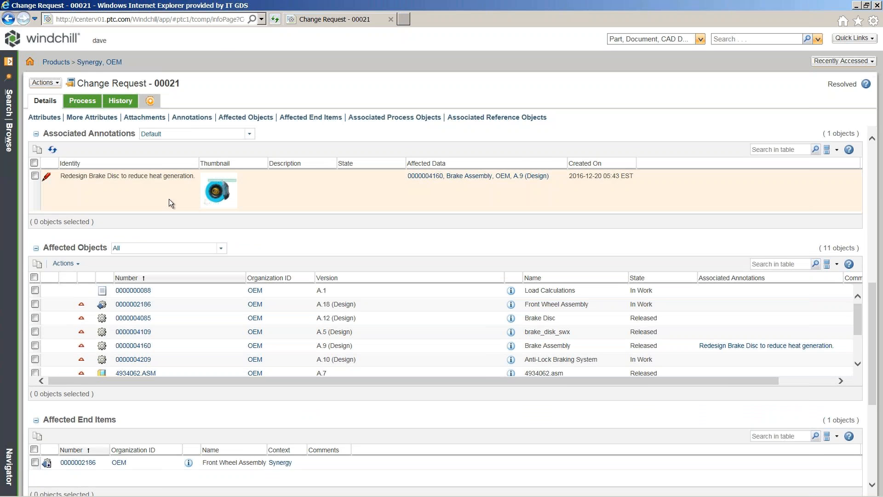
click(218, 197)
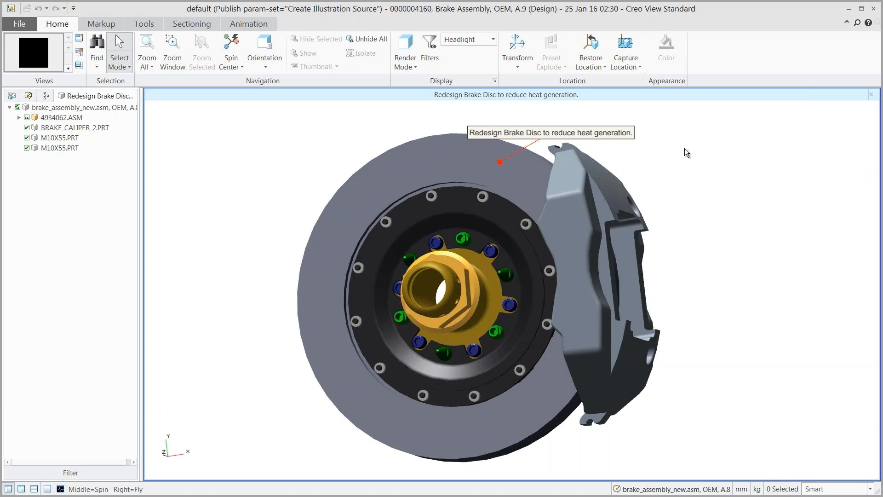
Close Creo View after reviewing the brake disc redesign markup.
click(873, 9)
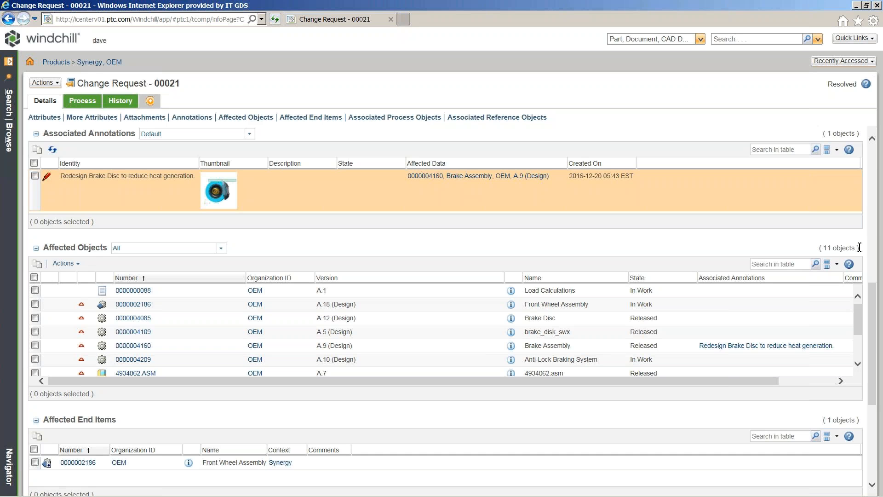
drag(860, 311, 862, 342)
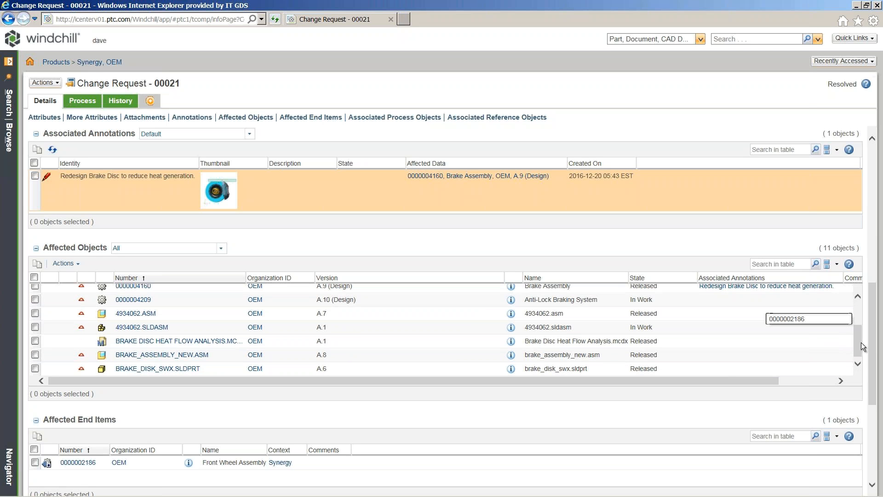
drag(871, 353, 882, 424)
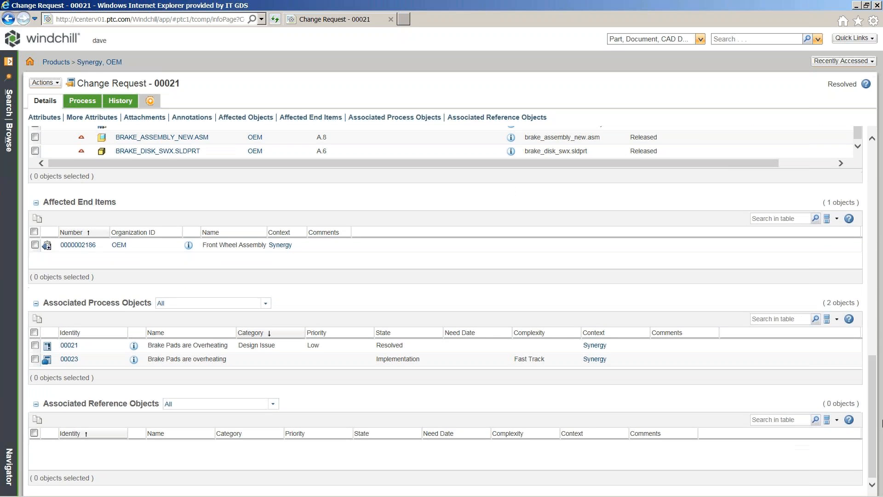
click(247, 360)
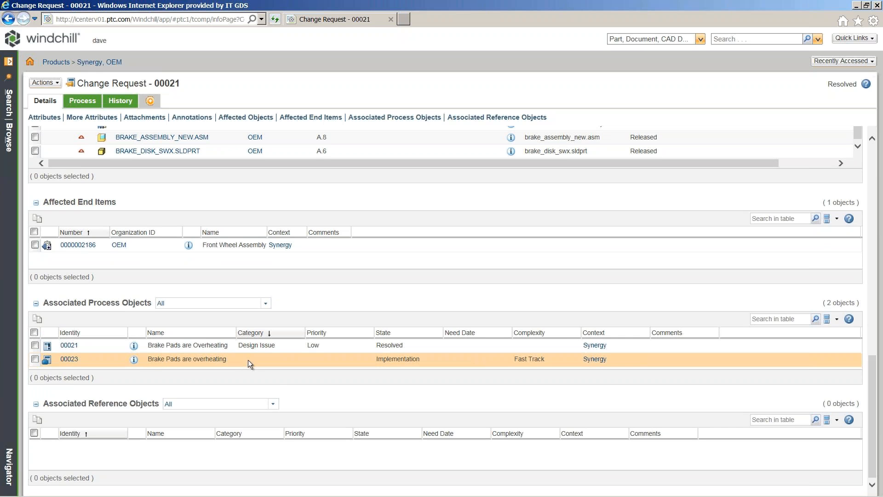
Open change notice 00023 and launch Change Notice Workflow_00023 from its Routing/Process History.
click(133, 361)
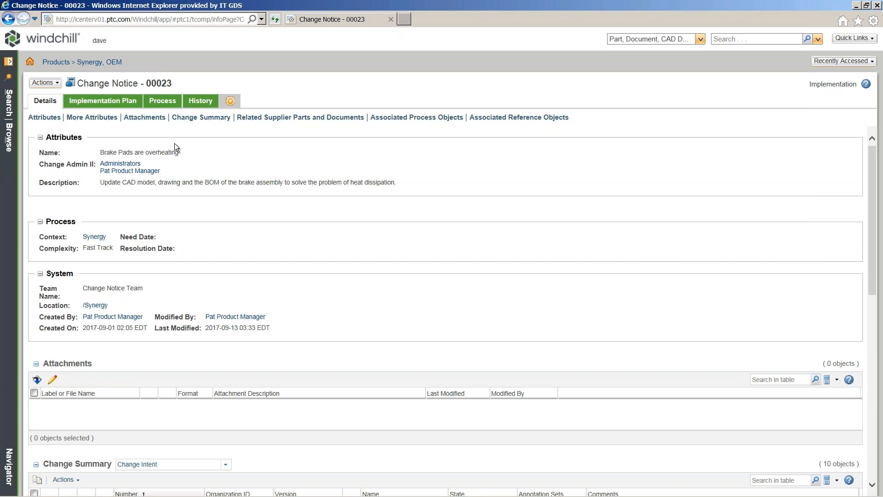
click(167, 103)
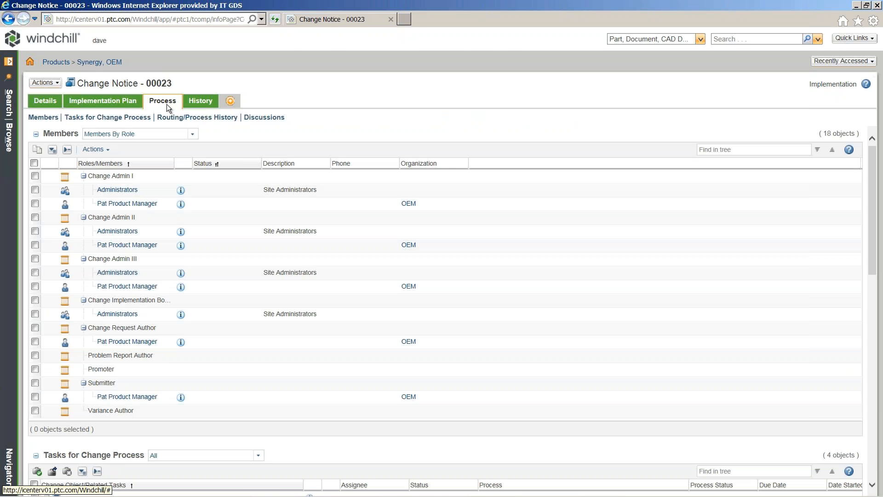
click(188, 118)
right_click(201, 176)
click(257, 182)
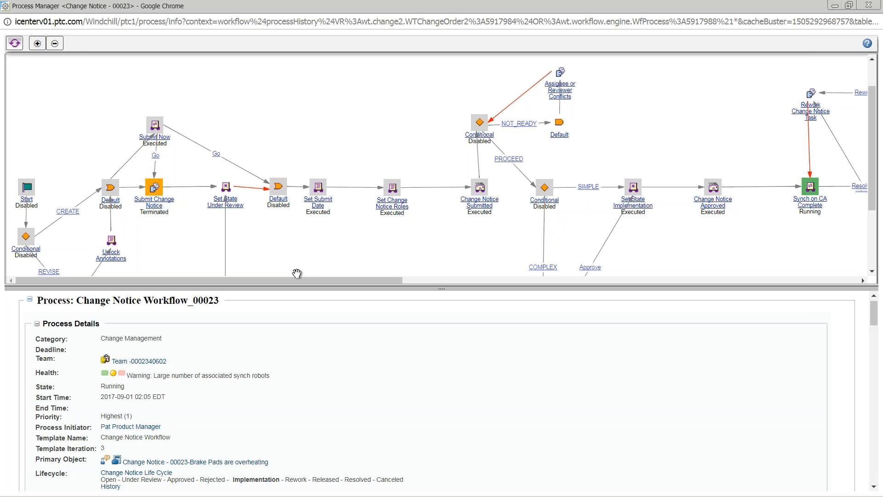
Pan the workflow diagram to review the process at Synch on CA Complete.
drag(296, 281, 479, 300)
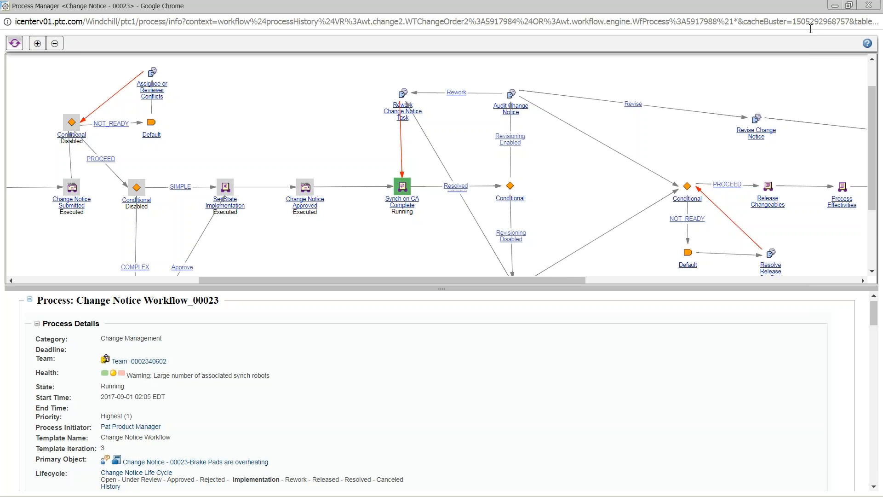
Close Process Manager and view Change Notice 00023's implementation plan tasks 00031–00033.
click(869, 5)
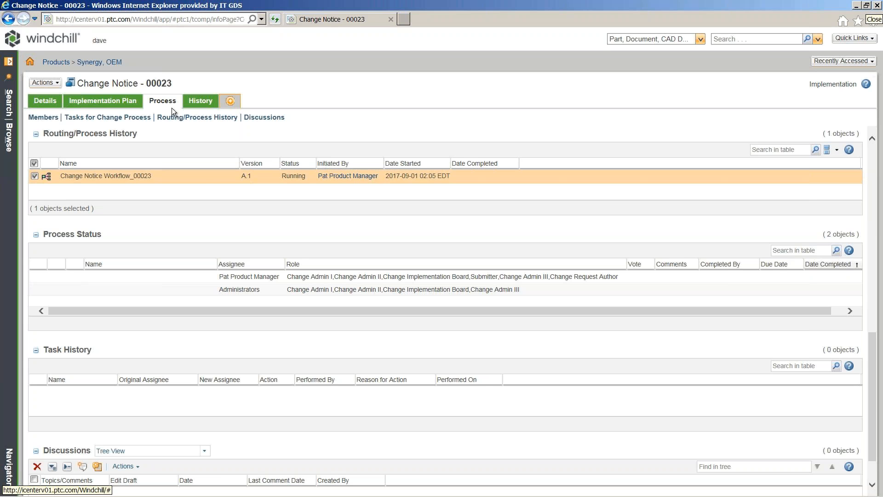
click(96, 105)
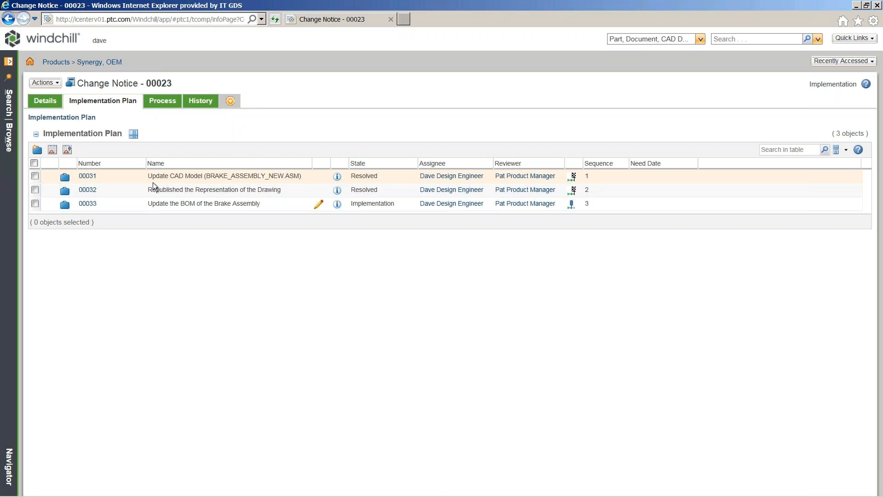
Open Change Task 00031, compare Brake Assembly A.9 with B.1, then show 4934062.ASM's actions.
click(338, 178)
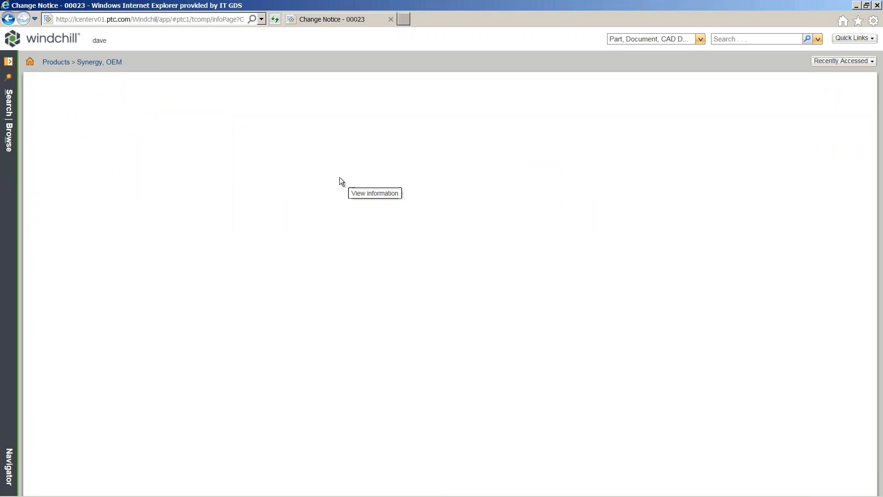
click(207, 117)
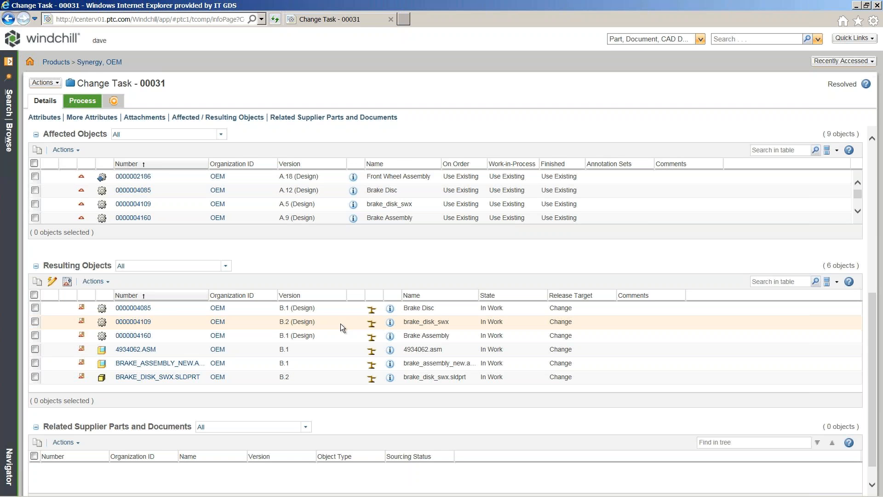
click(372, 338)
click(490, 292)
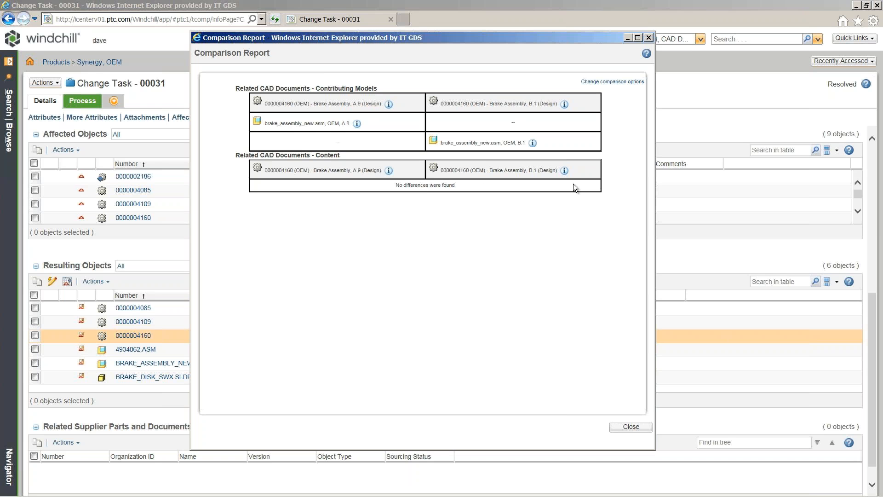
click(630, 426)
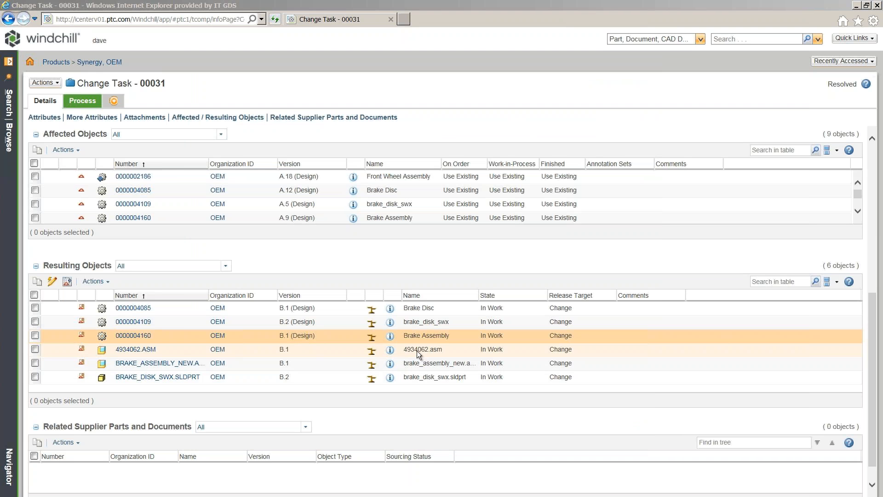
right_click(333, 350)
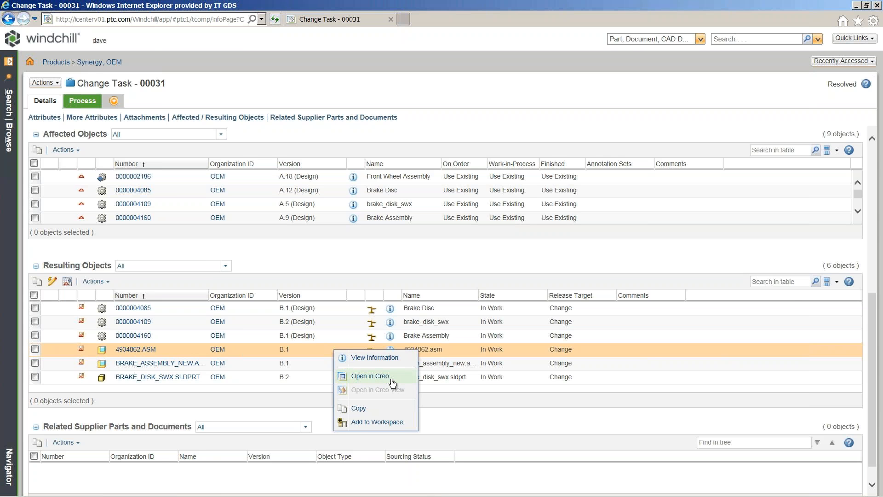
Open the brake assembly in Creo, inspect Pattern 2 and Pattern 3 of Hole 1, then close Creo.
click(370, 376)
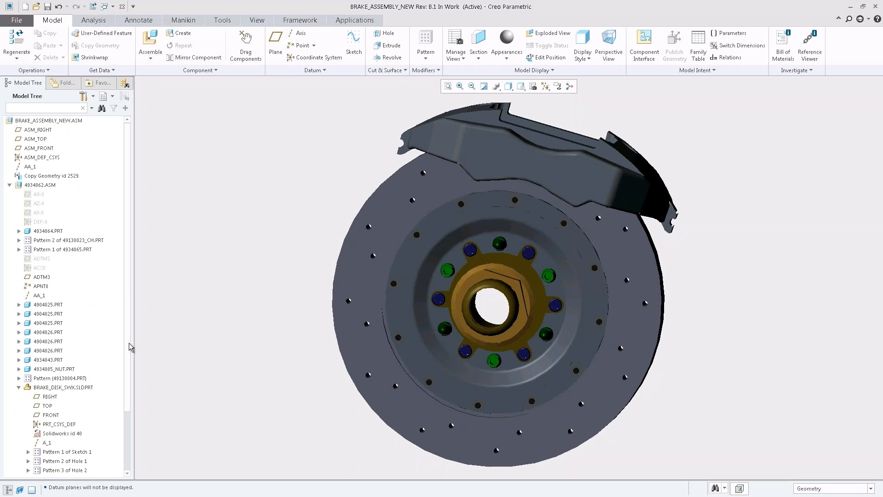
drag(128, 352, 128, 414)
scroll(82, 394, down, 2)
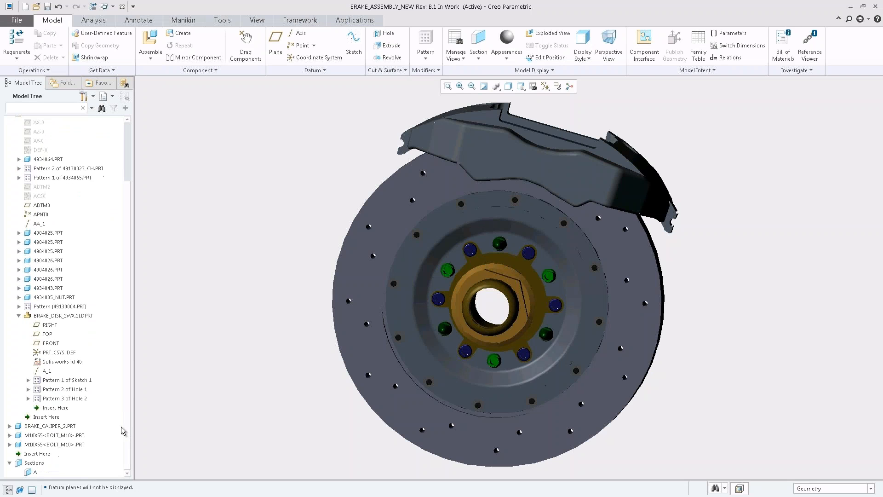
click(74, 390)
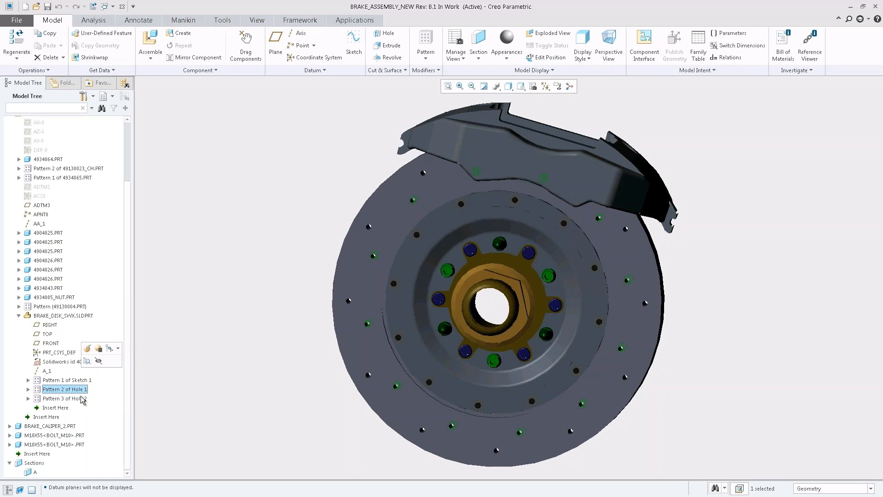
ctrl+click(83, 398)
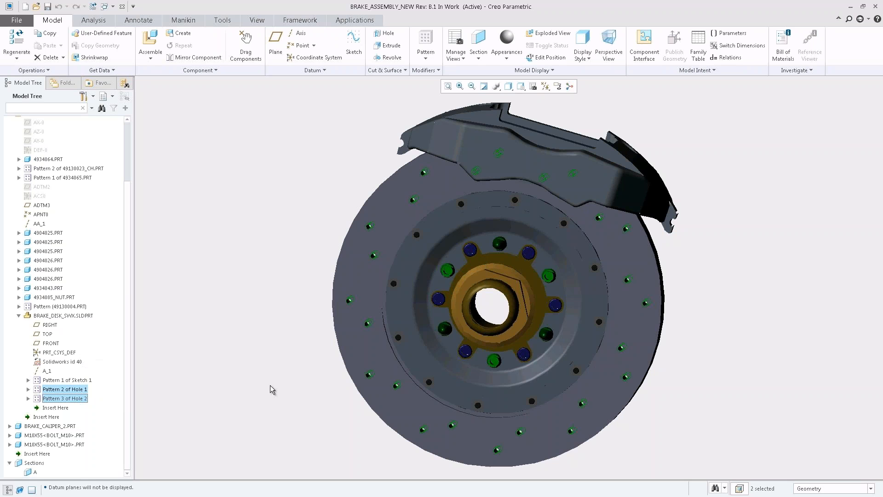
click(879, 7)
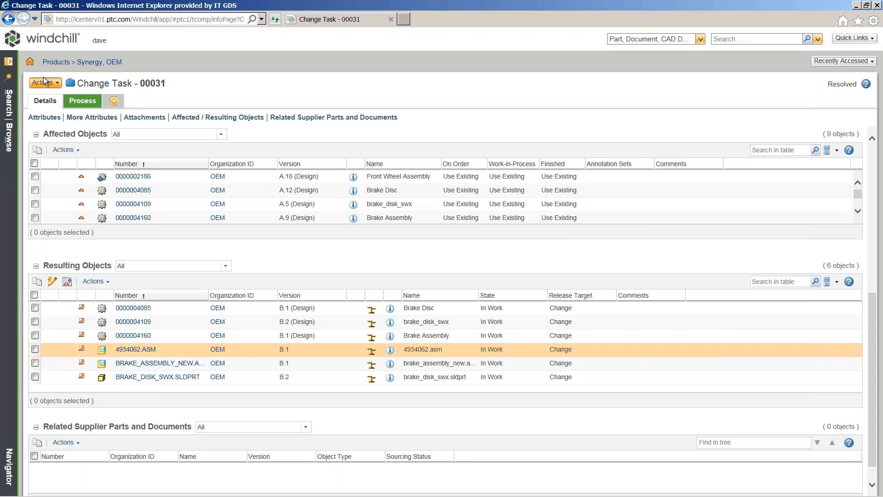
From the home page, open the Task Assistant for Complete Change Notice Task and move it aside.
click(30, 64)
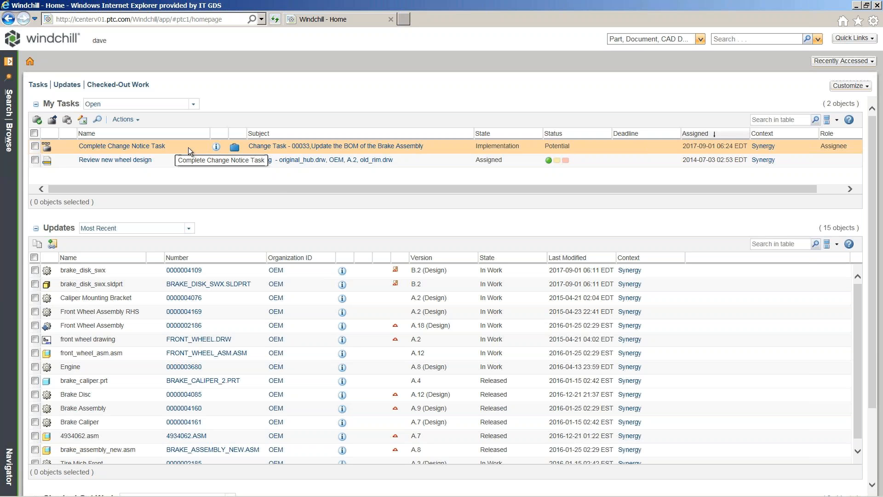
right_click(188, 147)
click(244, 183)
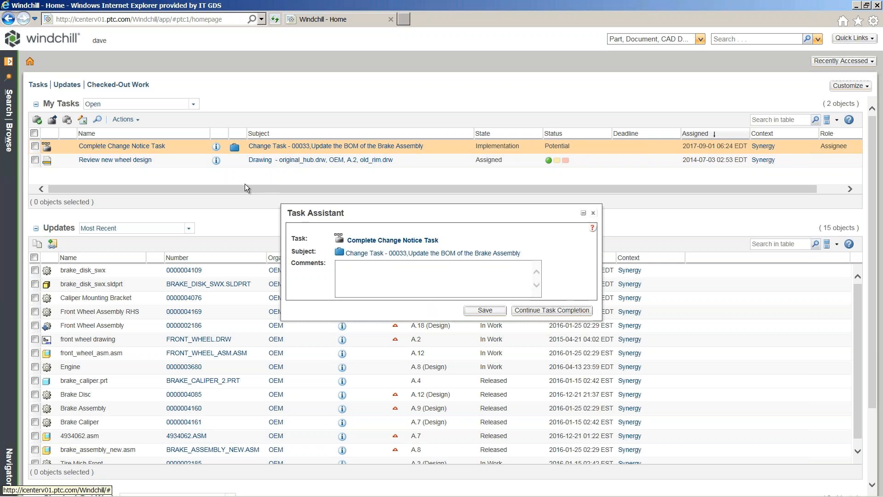
drag(428, 218, 685, 101)
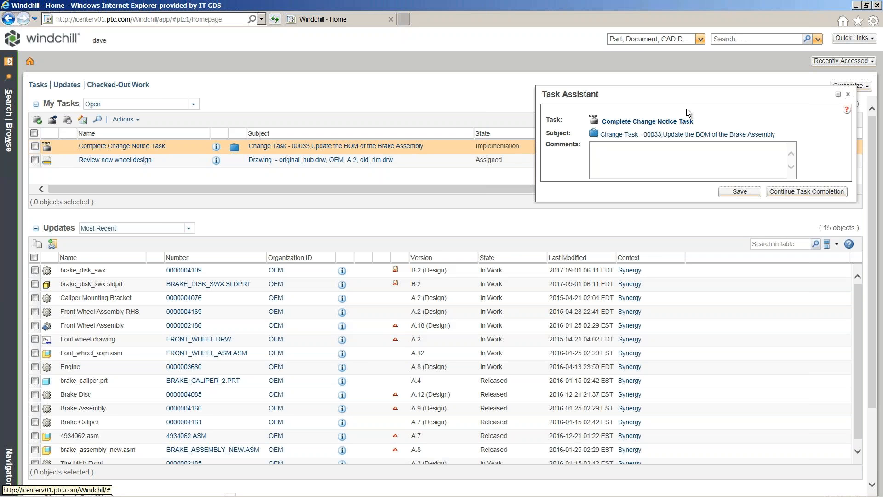
Open Change Task 00033 and go from its affected objects to the Brake Assembly part page.
click(688, 135)
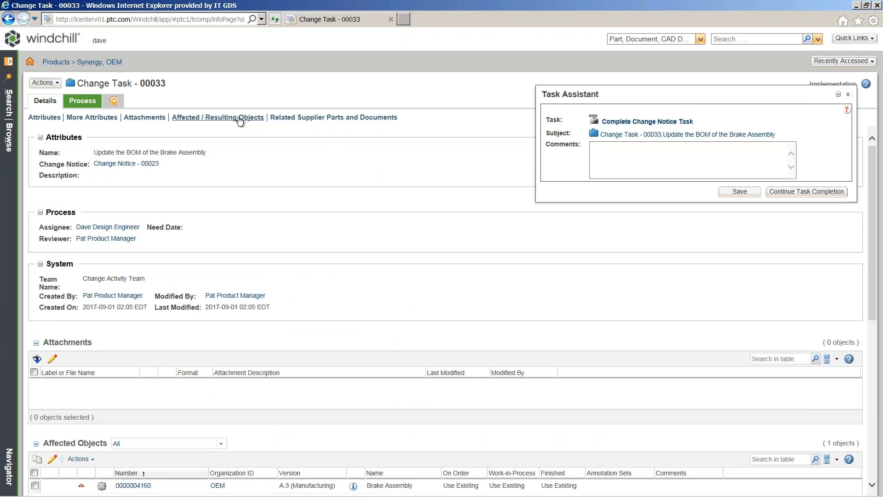
click(239, 118)
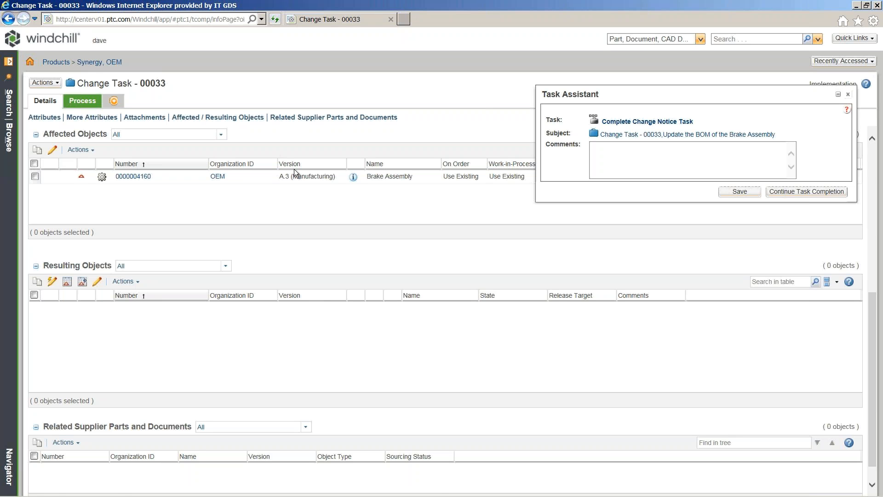
click(353, 177)
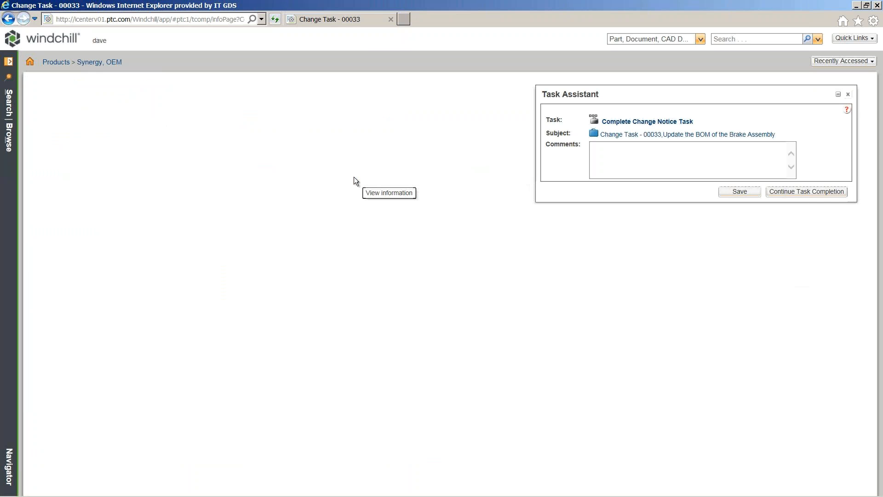
Open Brake Assembly in the Manufacturing Associative Part Structure Browser, comparing B.1 Design with A.3 Manufacturing.
mouse_move(53, 88)
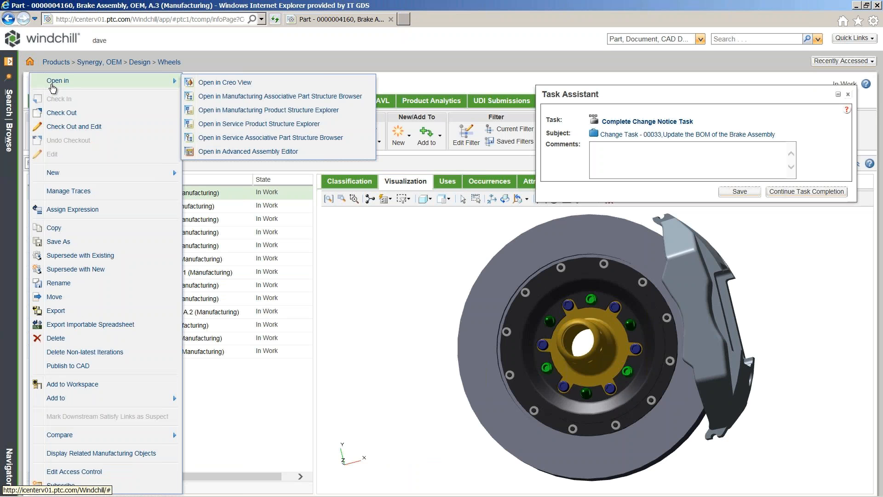
click(273, 95)
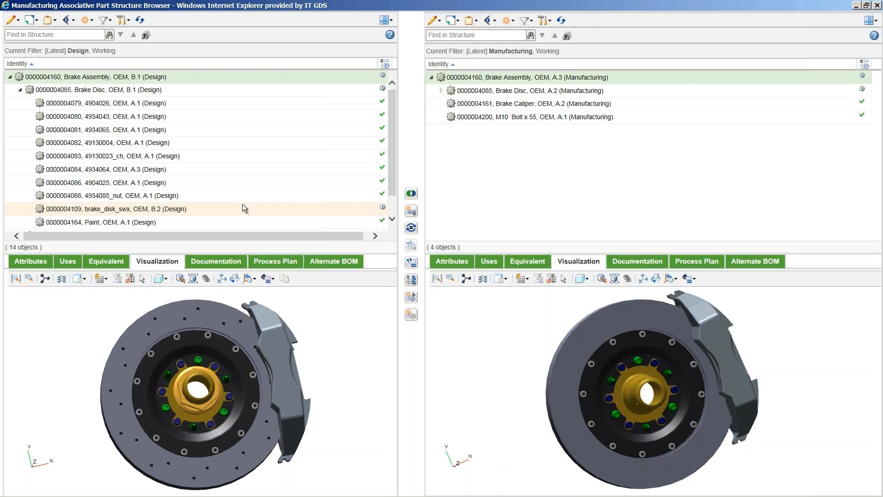
Select the manufacturing equivalent of brake_disk_swx, then the manufacturing Brake Disc and Brake Assembly.
click(243, 205)
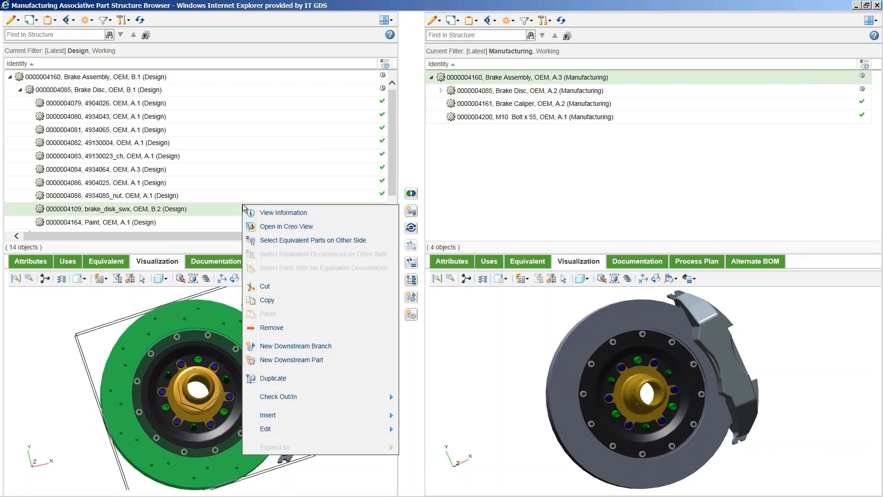
click(259, 239)
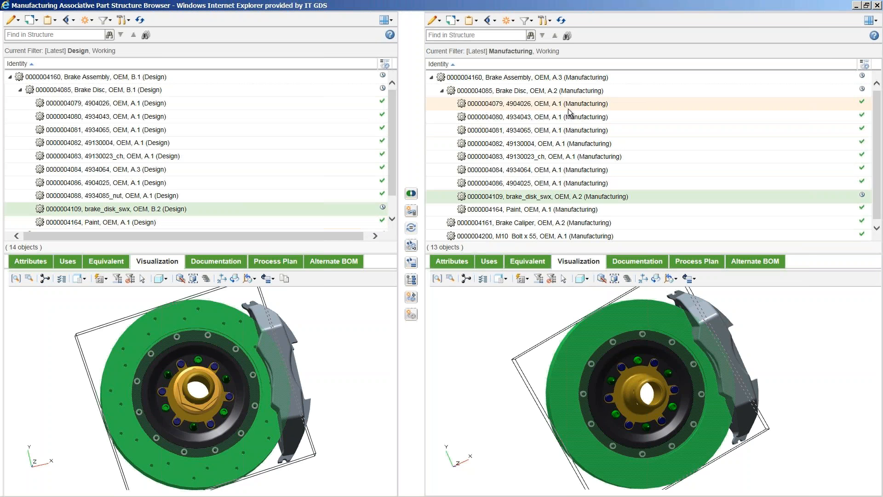
click(578, 93)
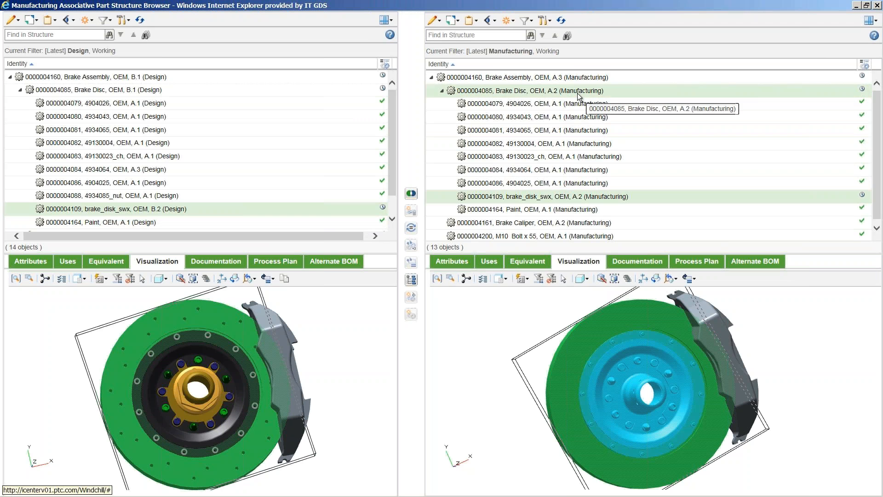
click(581, 81)
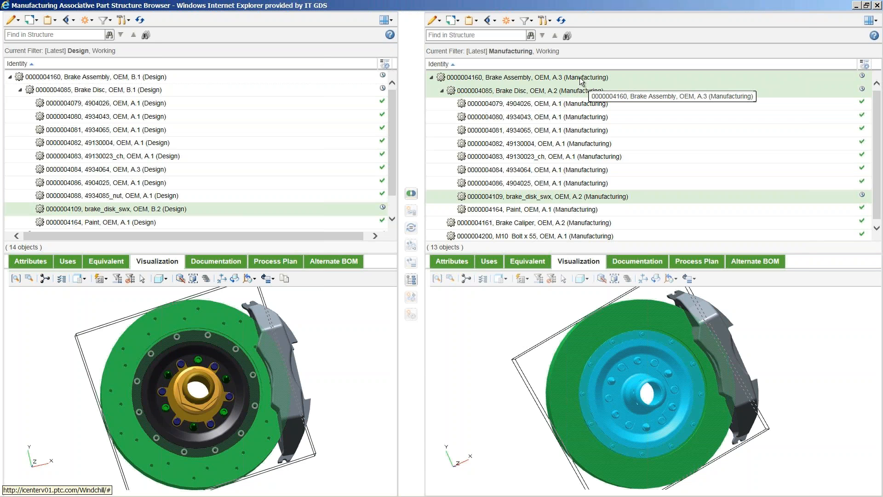
Update the manufacturing Brake Disc to the current upstream equivalent with carry over.
right_click(631, 89)
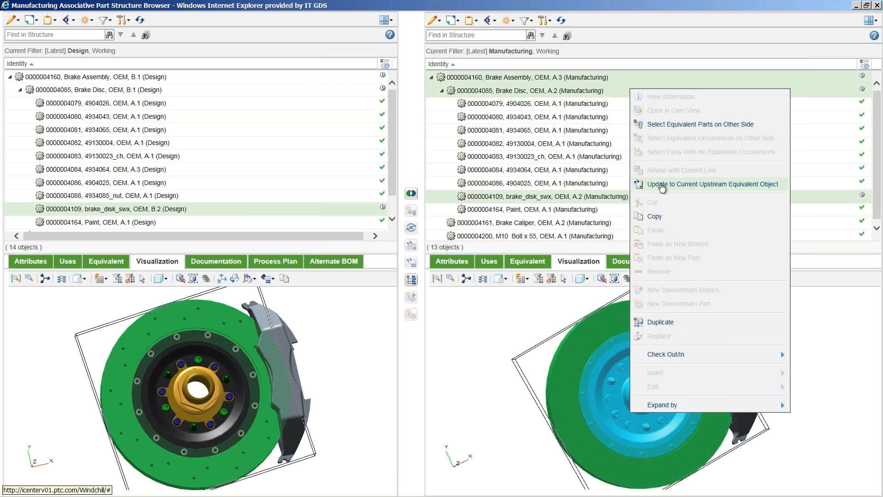
click(661, 185)
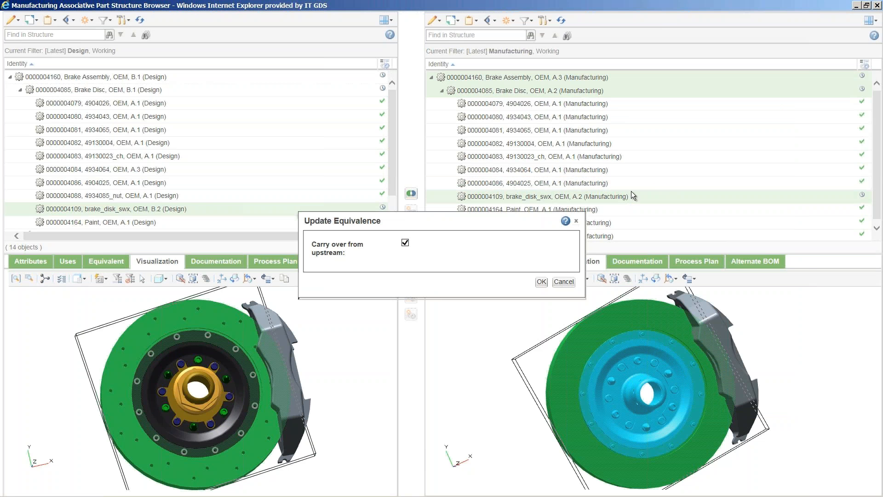
click(540, 282)
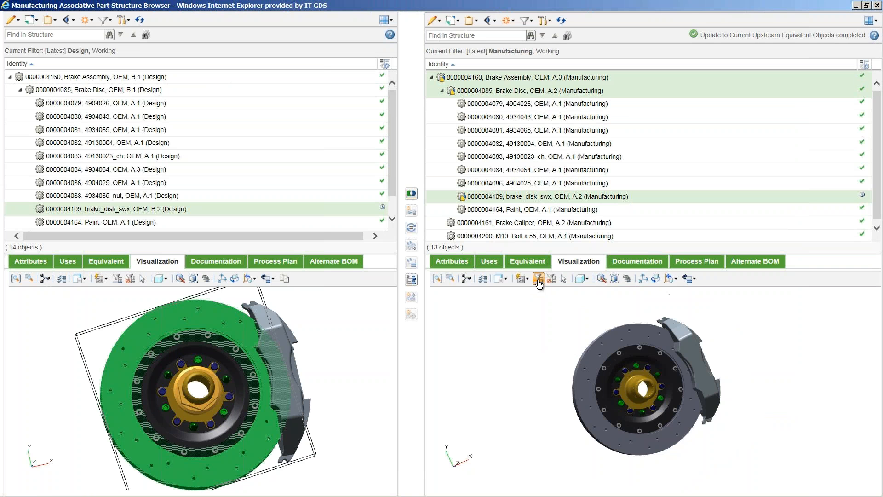
click(437, 279)
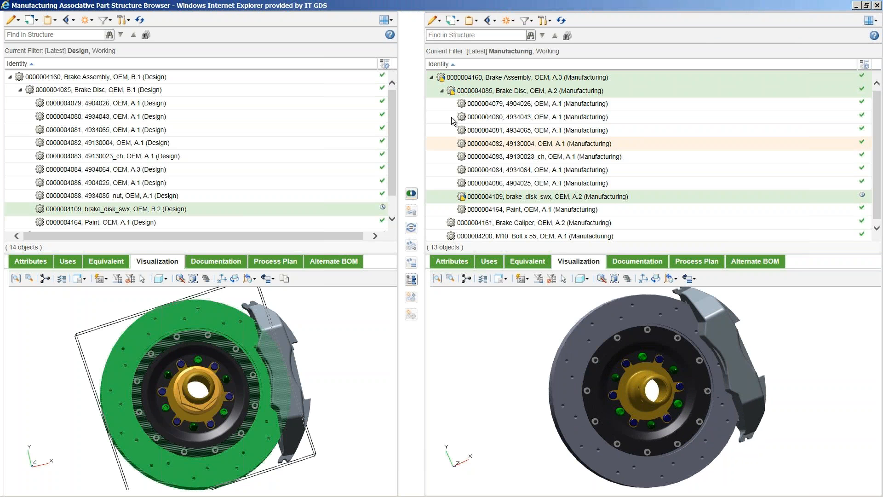
Check in all three changed manufacturing objects and close the structure browser.
click(457, 24)
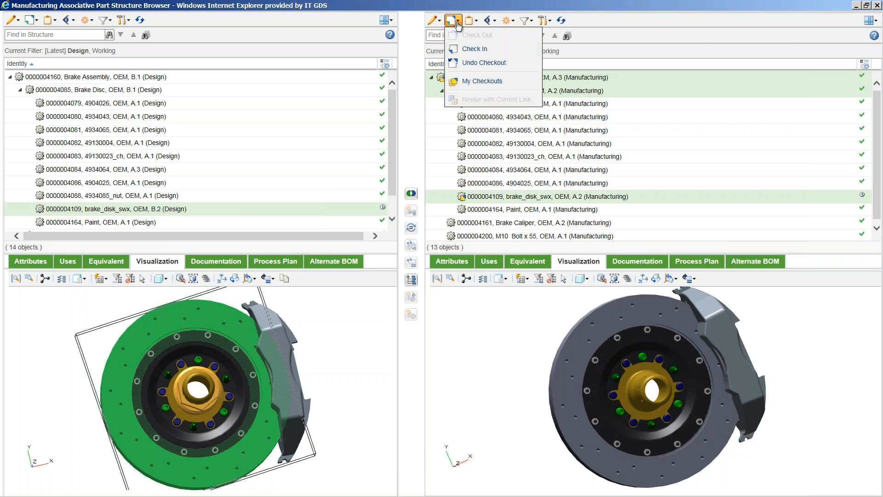
click(475, 49)
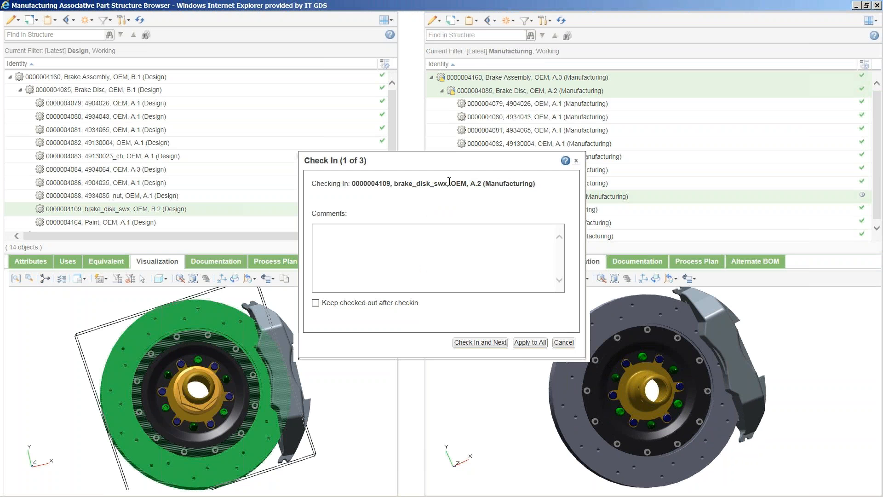
click(520, 343)
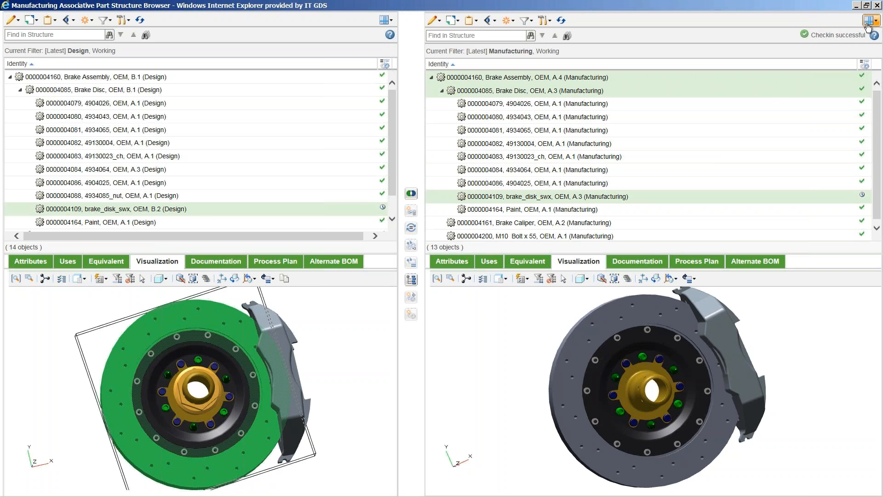
click(876, 6)
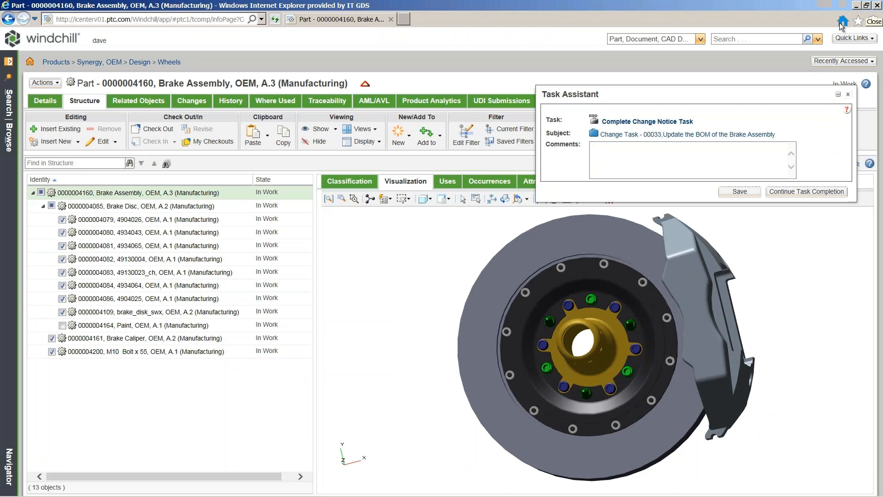
Complete the Change Notice Task with comment 'BOM has been updated' and enter another user's name to sign in.
click(672, 122)
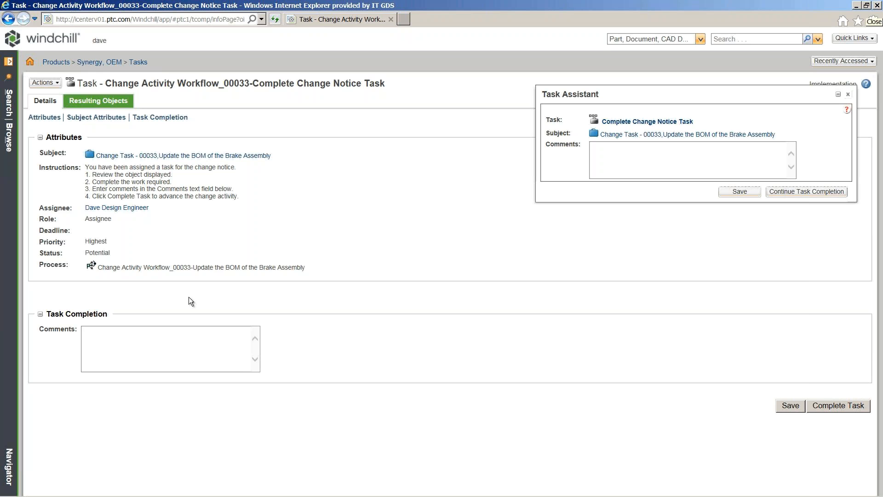
click(154, 341)
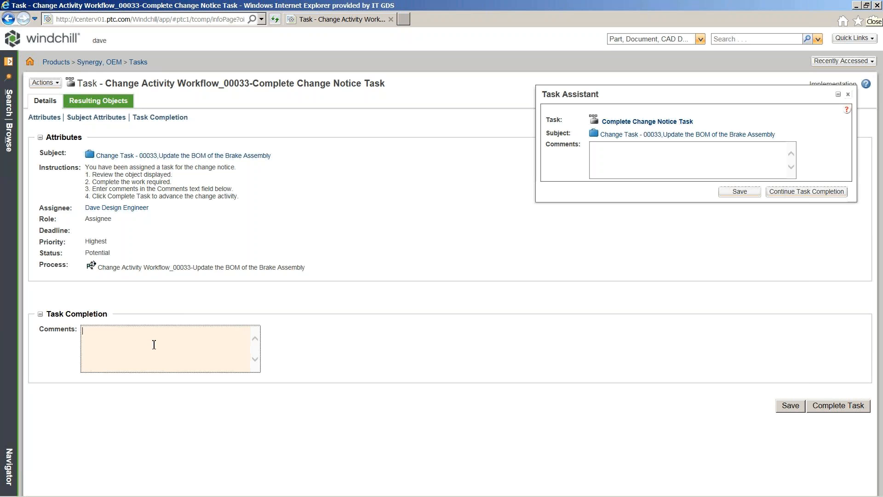
text(BOM has been updated.)
click(826, 406)
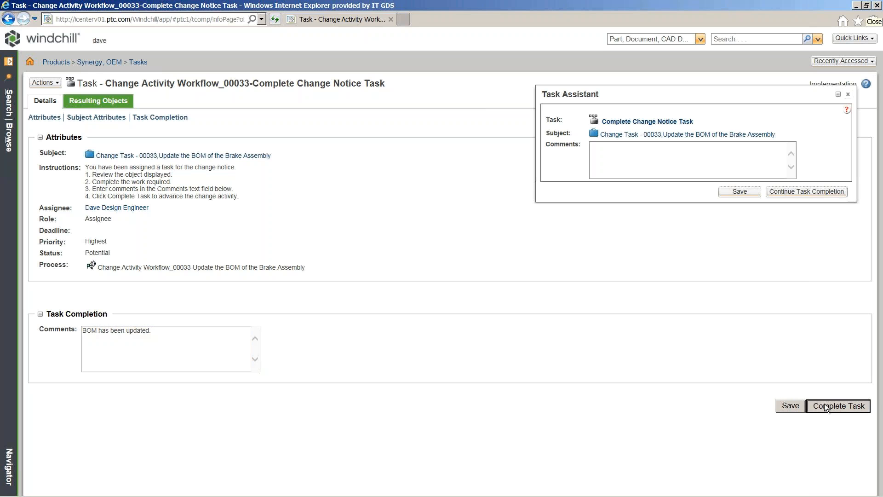
text(pat)
key(Tab)
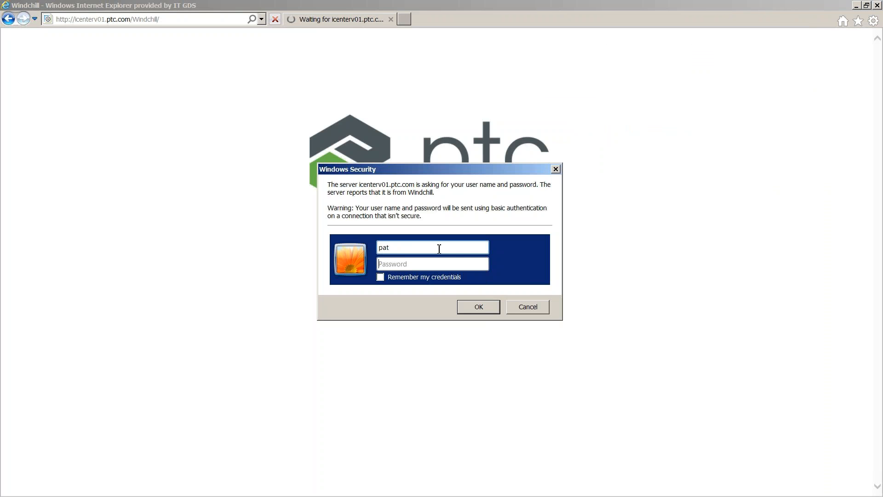
Enter the account password and sign in to reach that user's home page.
text(pat)
key(Return)
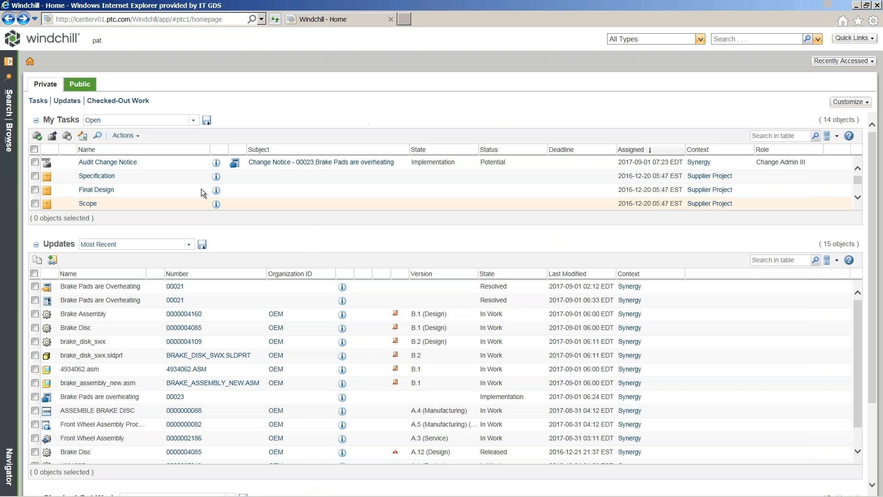
Accept the Audit Change Notice task and open its Task Assistant.
right_click(179, 165)
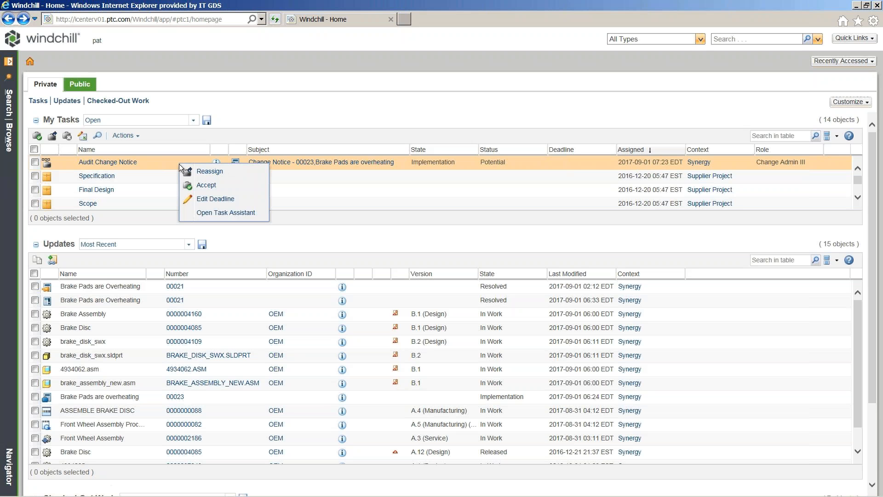
click(212, 185)
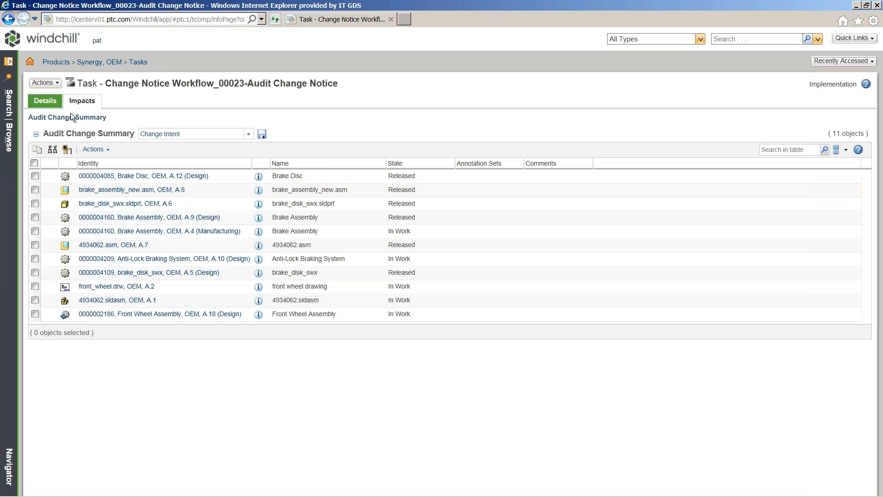
click(45, 82)
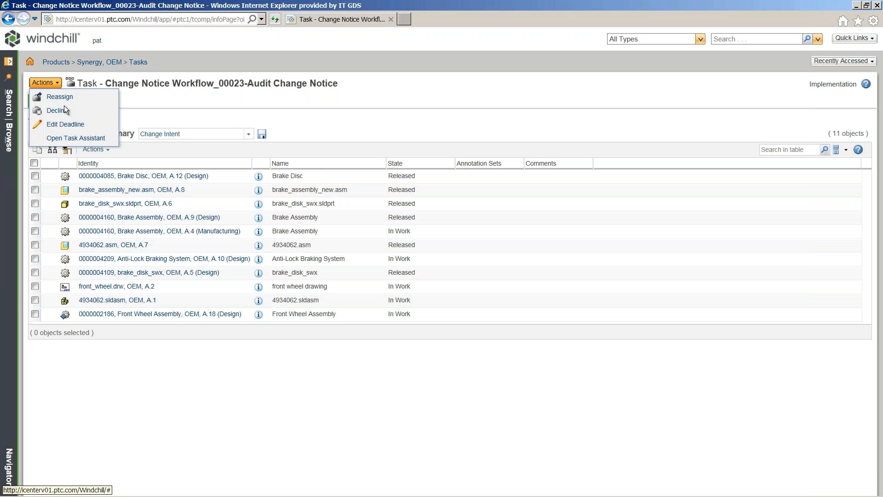
click(88, 137)
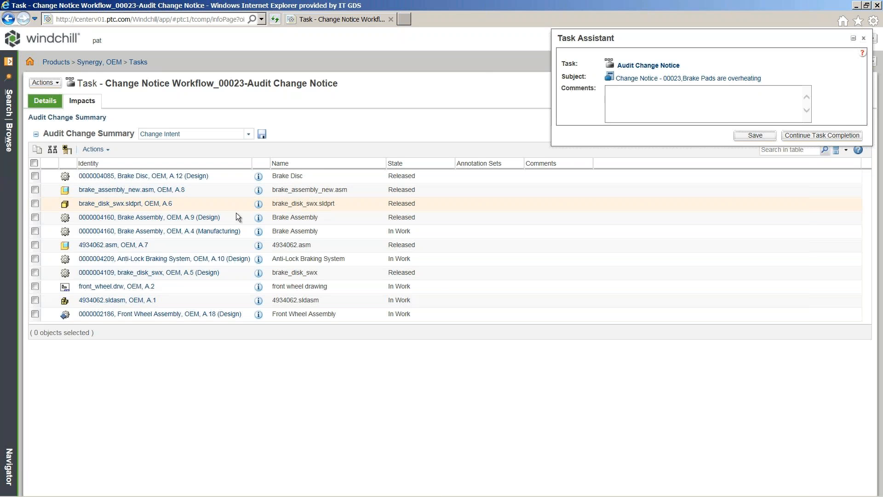
Open Brake Assembly, jump to latest version B.1, and view its changes.
click(258, 219)
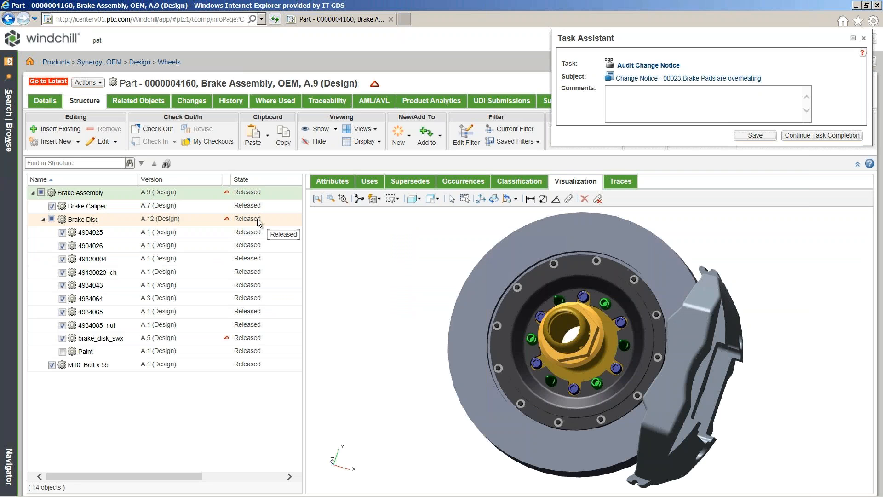
click(49, 81)
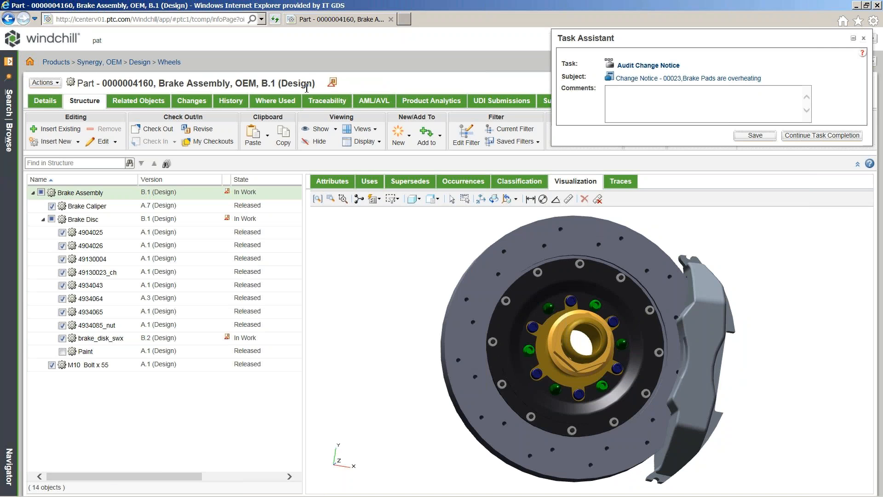
click(200, 102)
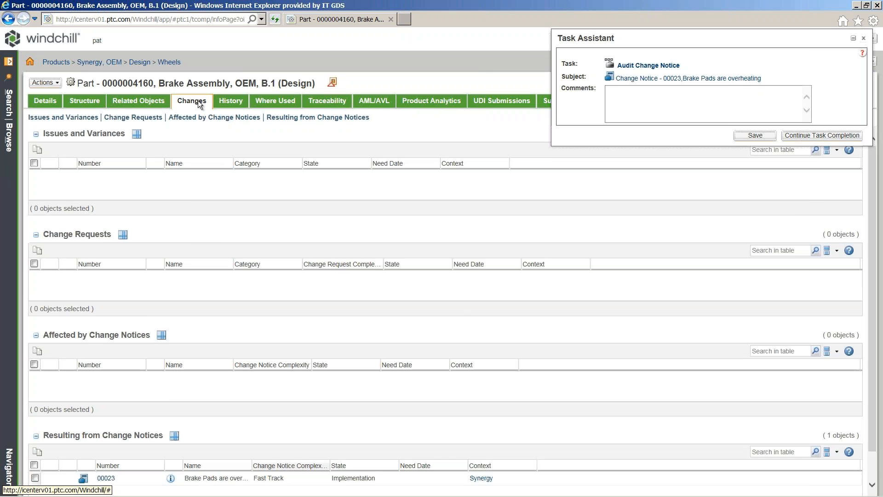
Open Change Notice 00023 from the resulting changes and view its implementation plan.
click(284, 118)
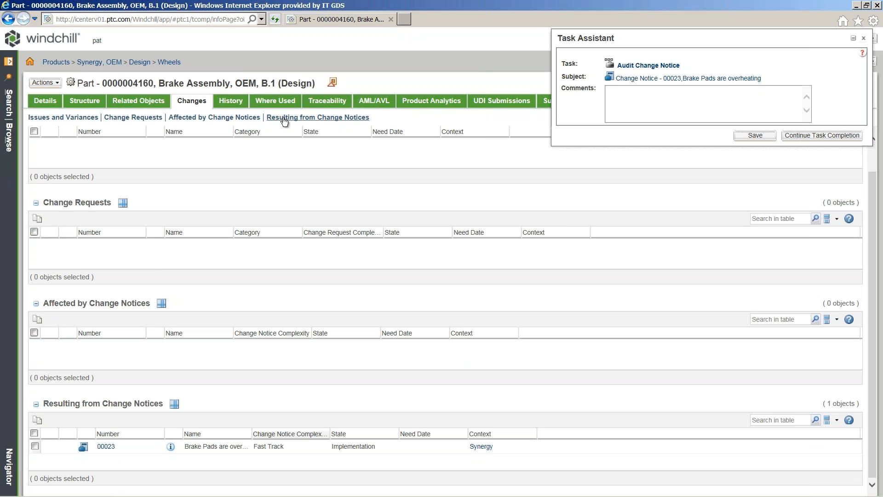
click(171, 447)
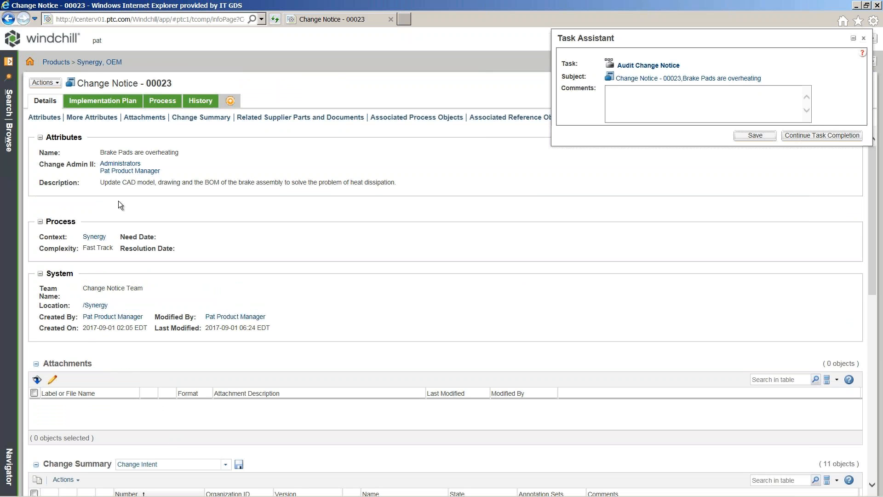
click(94, 102)
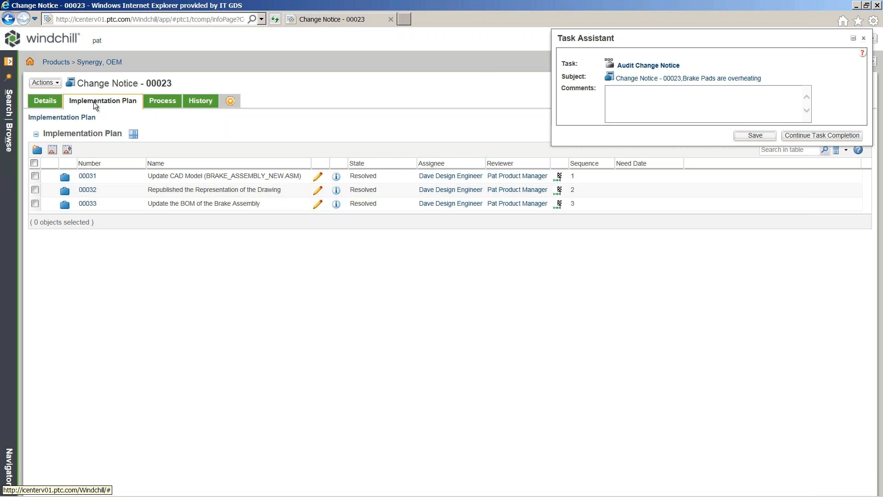
In Change Task 00031, select the Brake Disc, brake_disk_swx and Brake Assembly resulting objects.
click(336, 178)
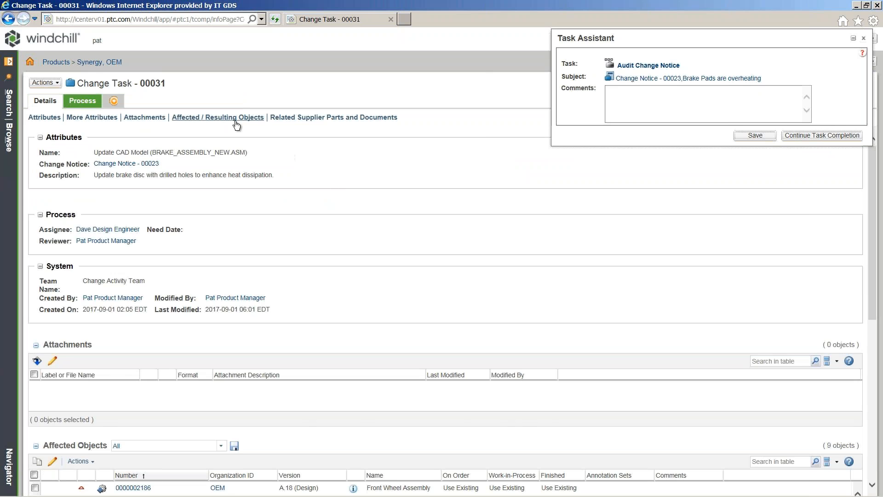
click(234, 119)
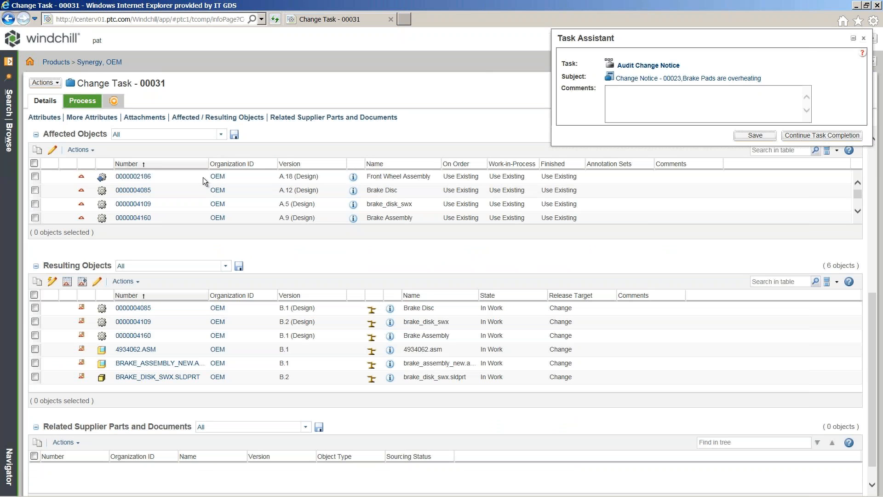
click(35, 308)
click(36, 321)
click(36, 335)
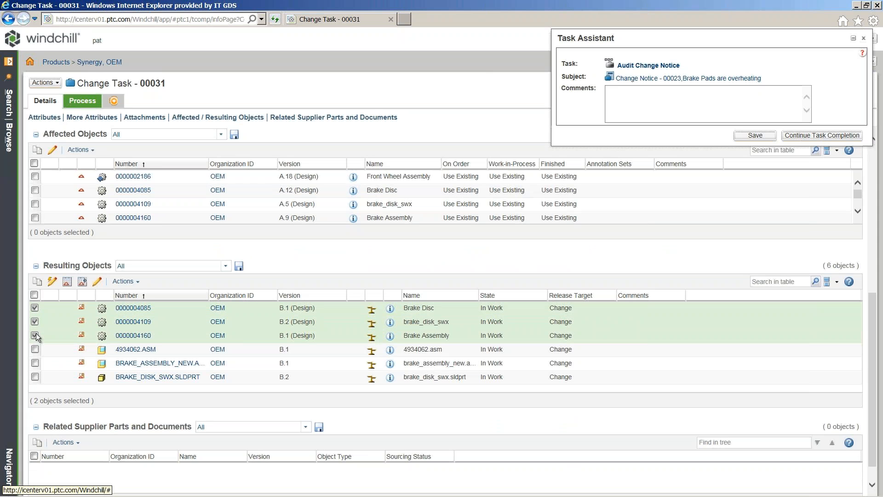
Give Brake Disc Exact date effectivity starting September 1, 2017, with no end date.
click(66, 283)
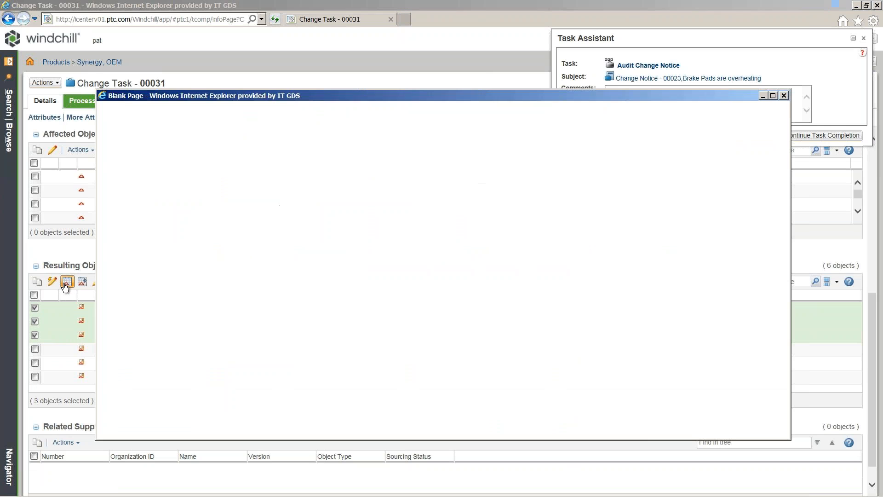
click(558, 196)
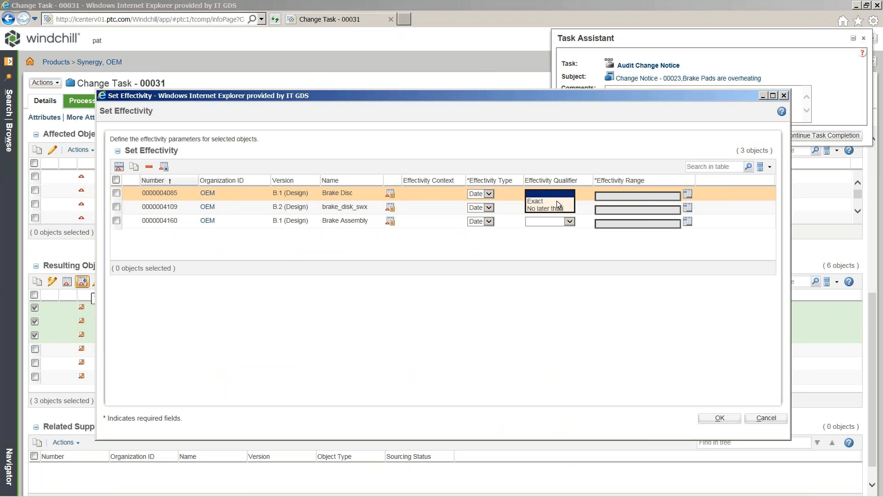
click(556, 201)
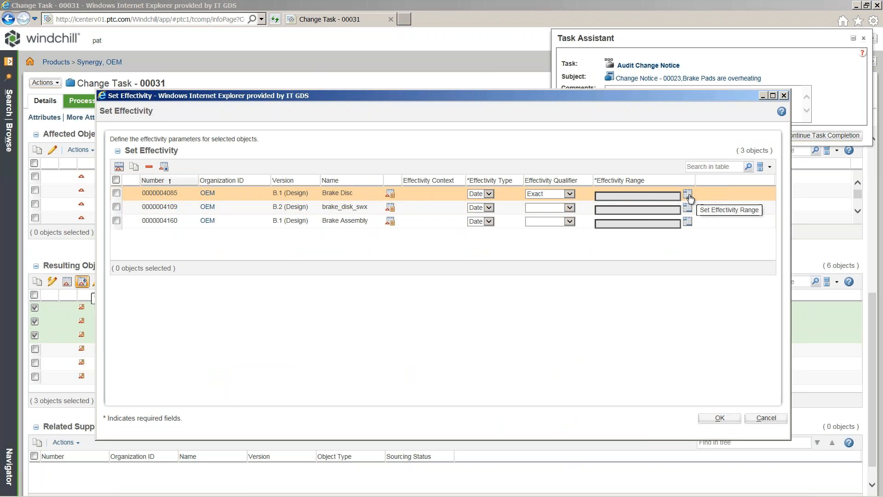
click(689, 195)
click(262, 182)
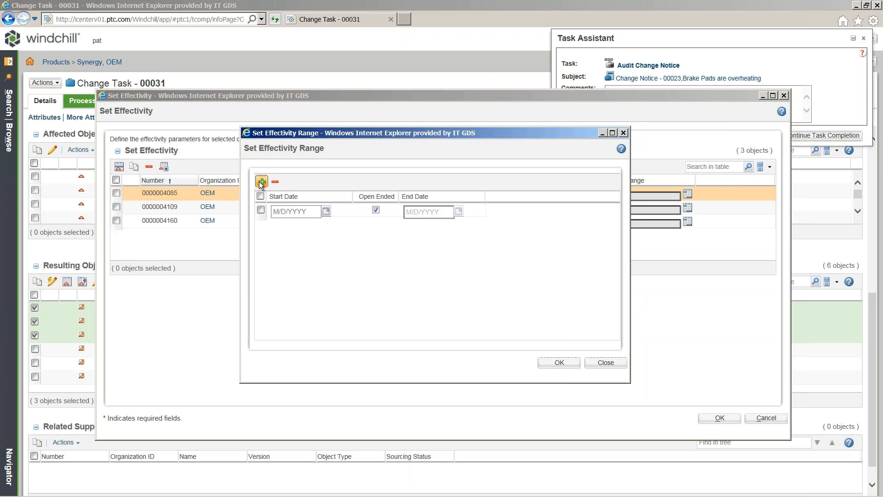
click(325, 211)
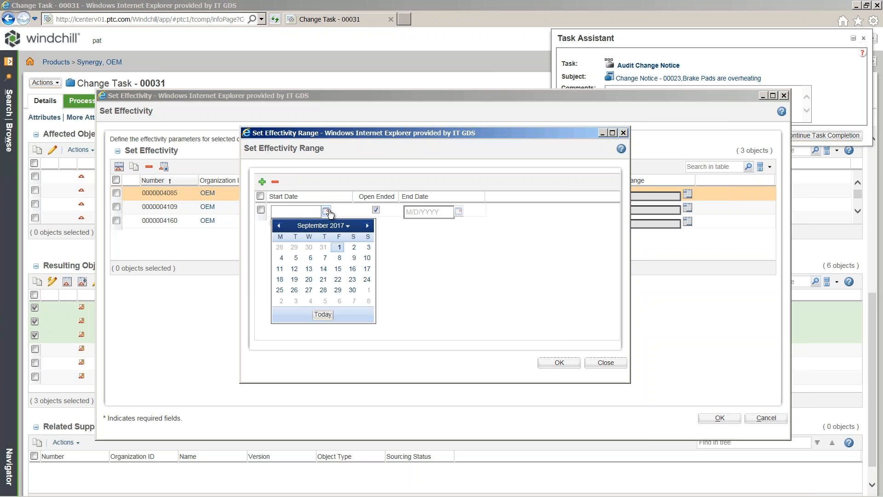
click(338, 249)
click(560, 363)
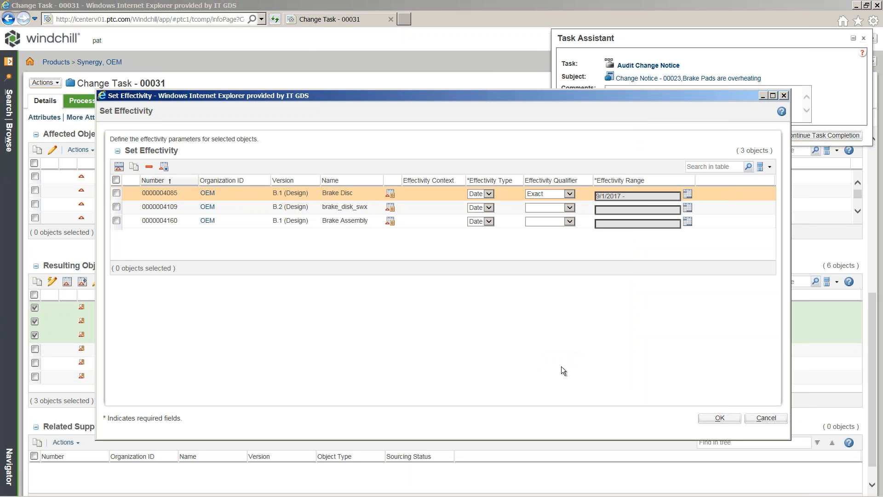
Give brake_disk_swx Exact date effectivity starting September 1, 2017, with no end date.
click(570, 208)
click(546, 216)
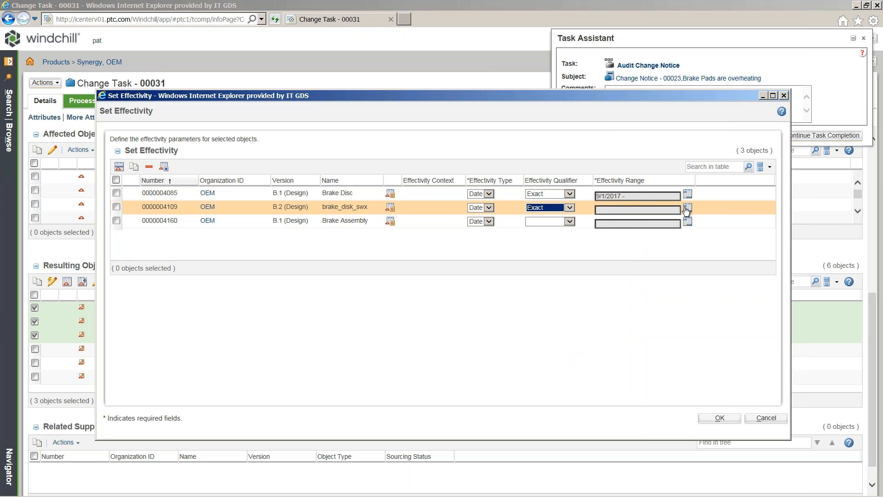
click(688, 209)
click(265, 207)
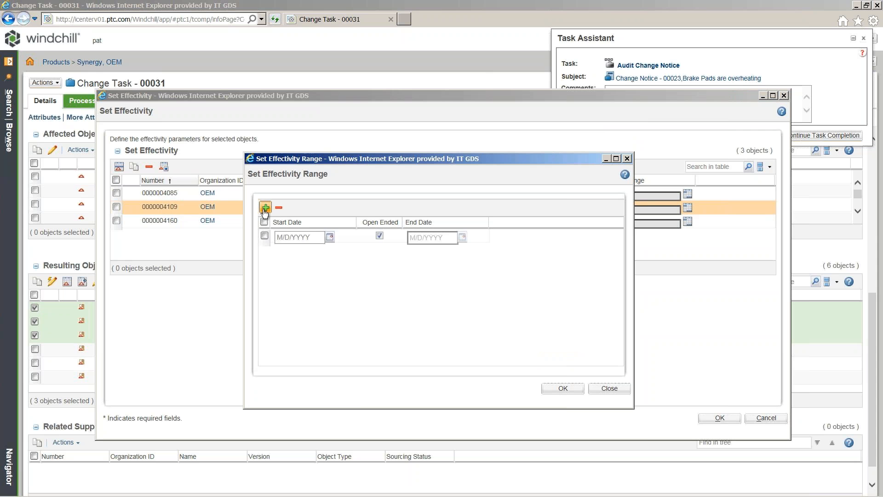
click(331, 238)
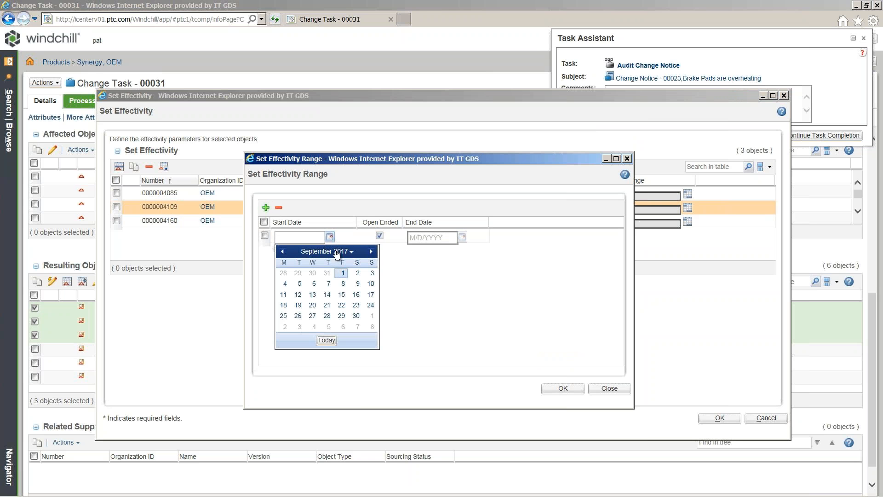
click(345, 273)
click(562, 388)
Give Brake Assembly Exact effectivity from September 1, 2017 and apply all three effectivities.
click(553, 223)
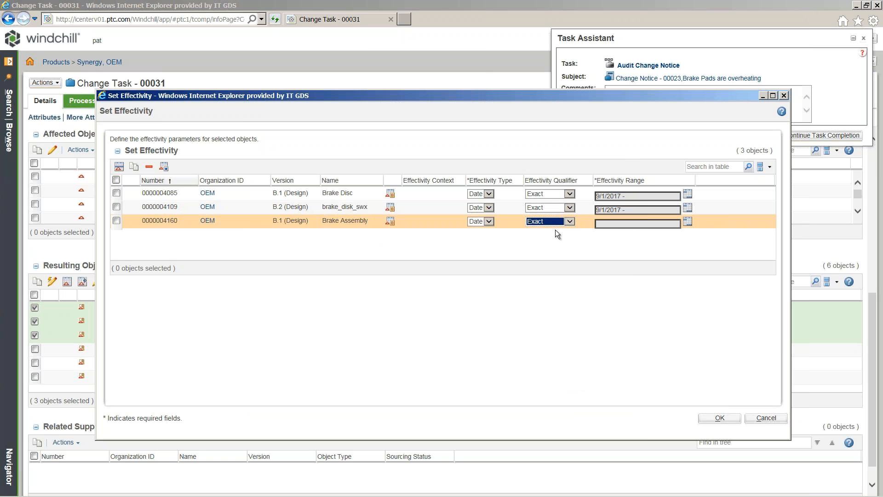
click(688, 221)
click(269, 190)
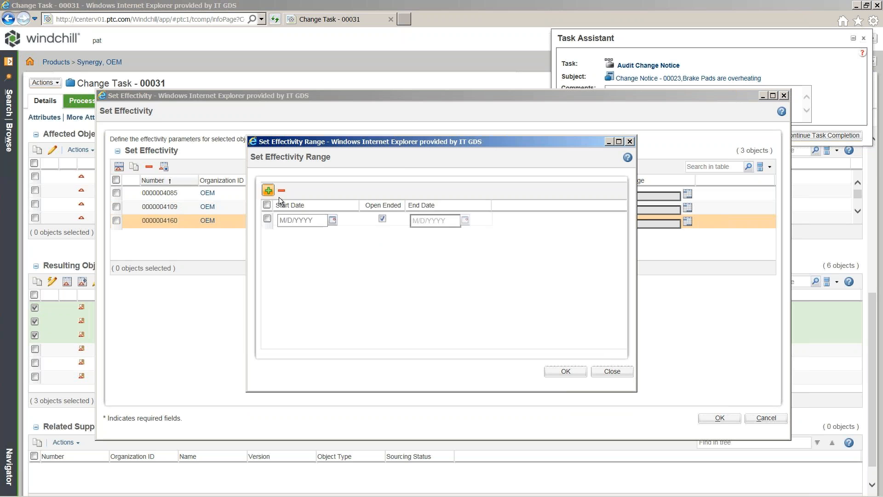
click(332, 220)
click(345, 253)
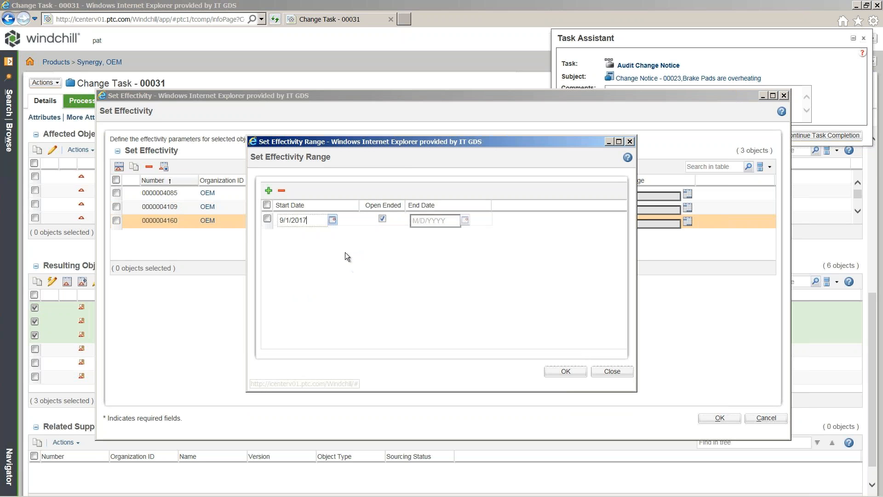
click(564, 370)
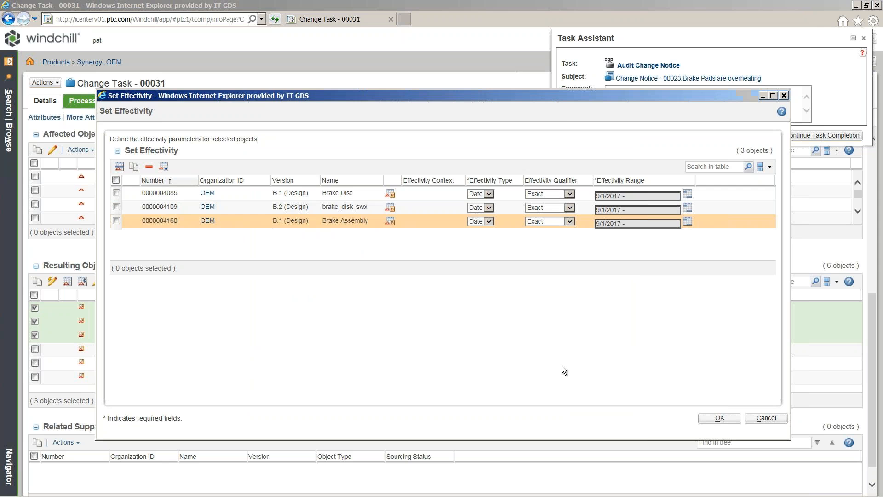
click(719, 416)
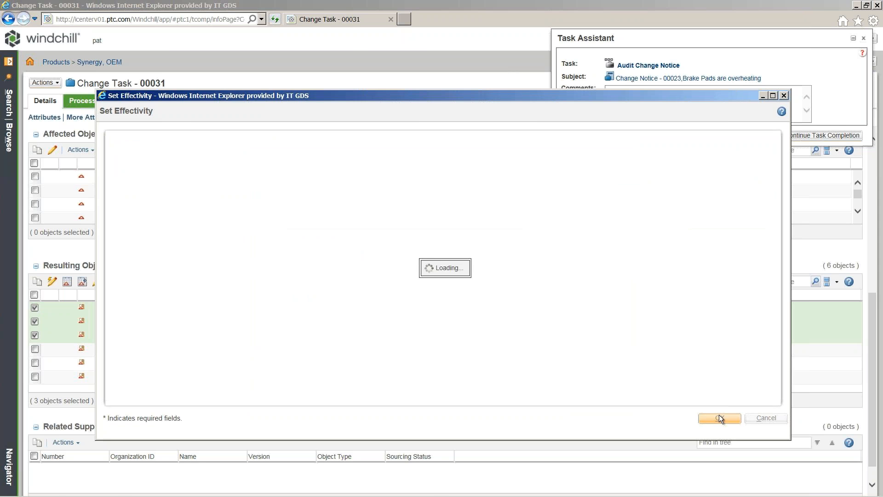
click(34, 295)
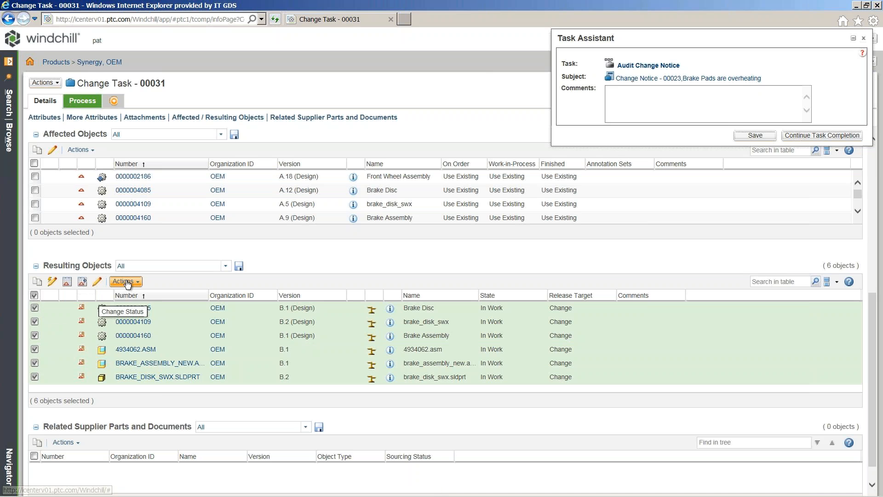
Set the lifecycle state of all six resulting objects to Released.
click(127, 282)
click(140, 308)
click(19, 95)
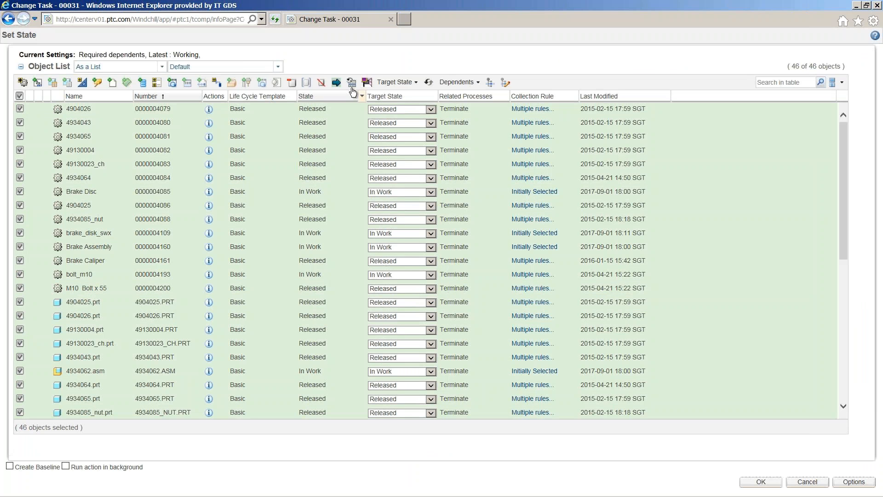
click(394, 82)
click(407, 110)
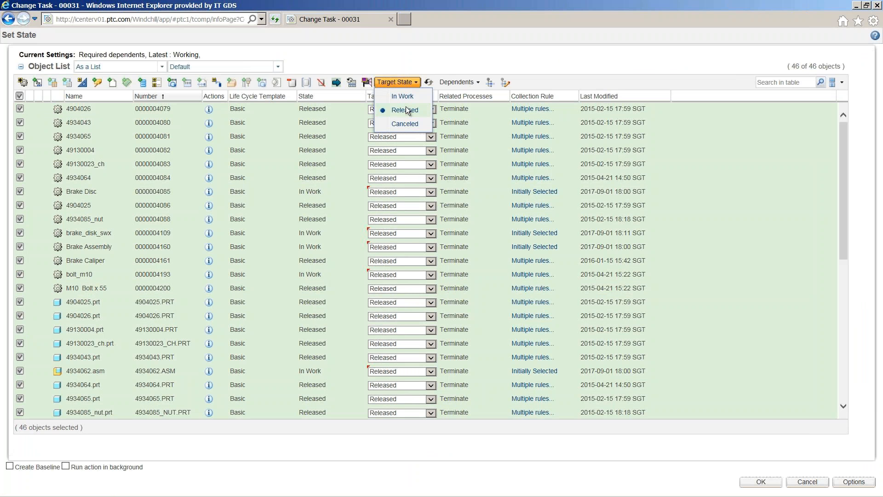
click(760, 482)
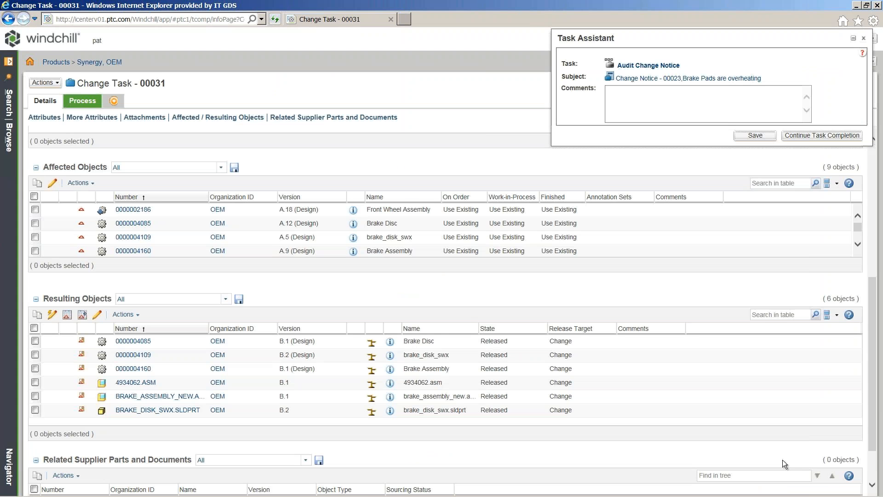
Open the Audit Change Notice task and enter 'Done' as its completion comment.
click(646, 65)
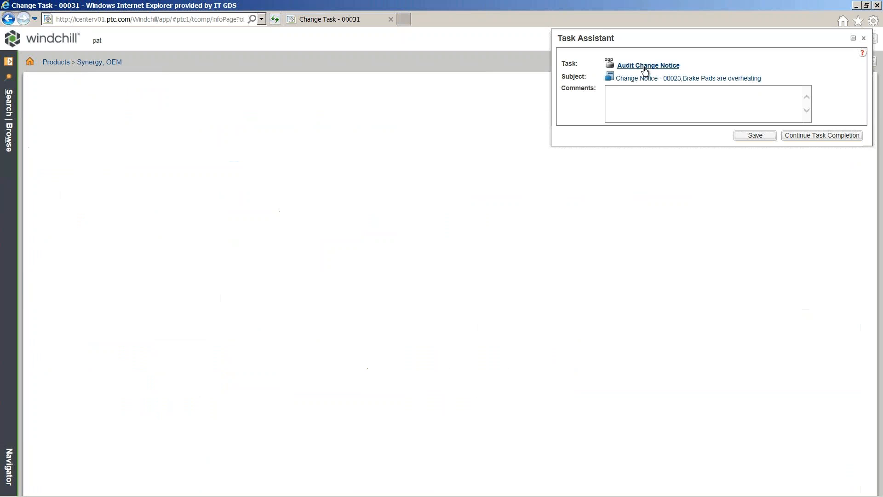
click(344, 118)
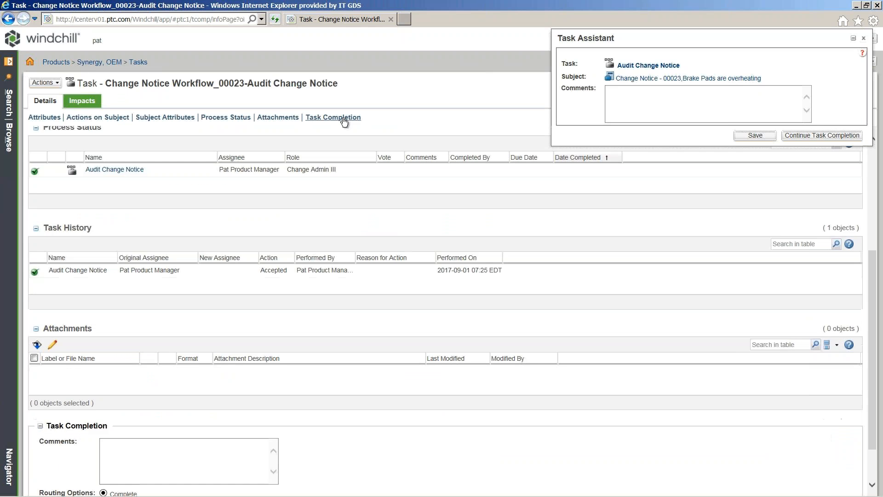
click(173, 404)
text(Done)
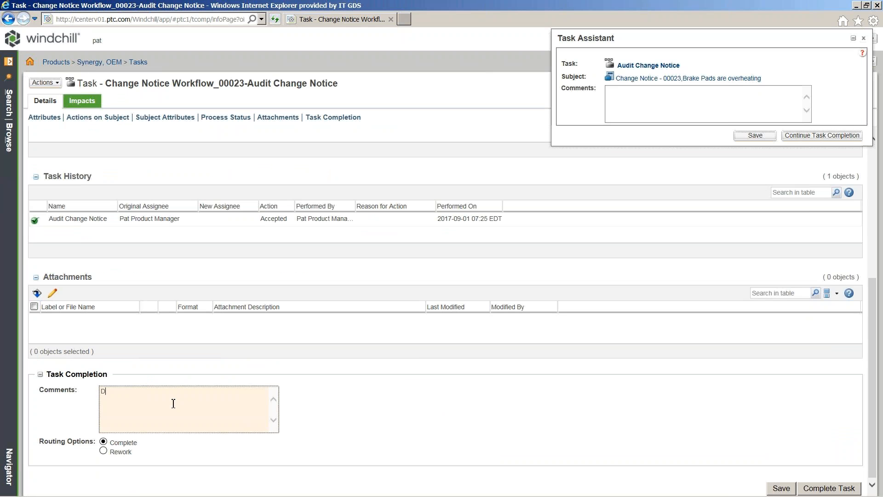